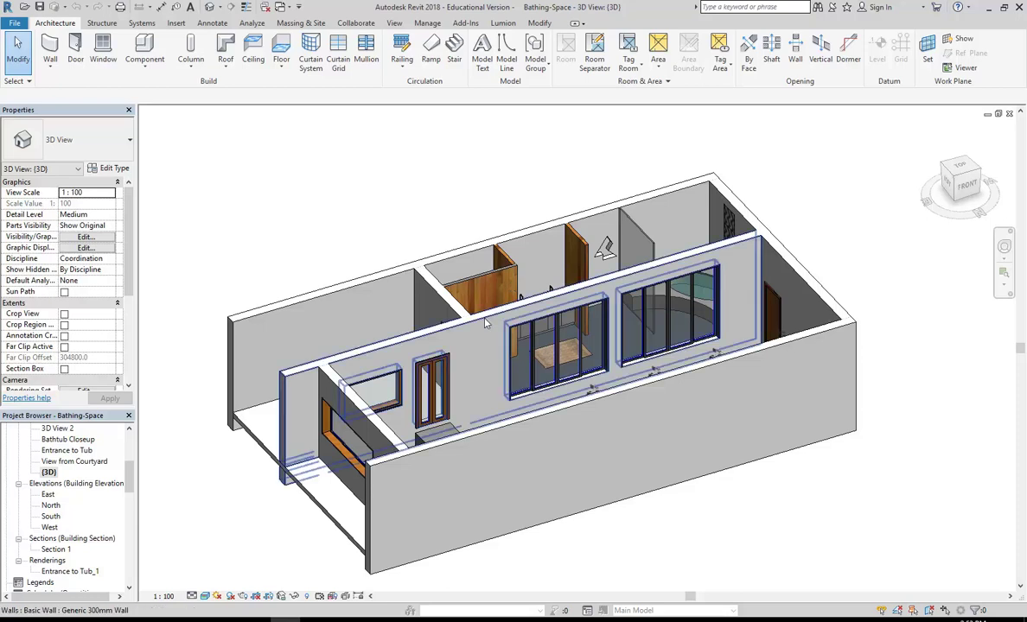
Switch to the assessment PDF in Acrobat Reader, examine the submission requirements and proposed drawing example, and return to Revit
key(alt+Tab)
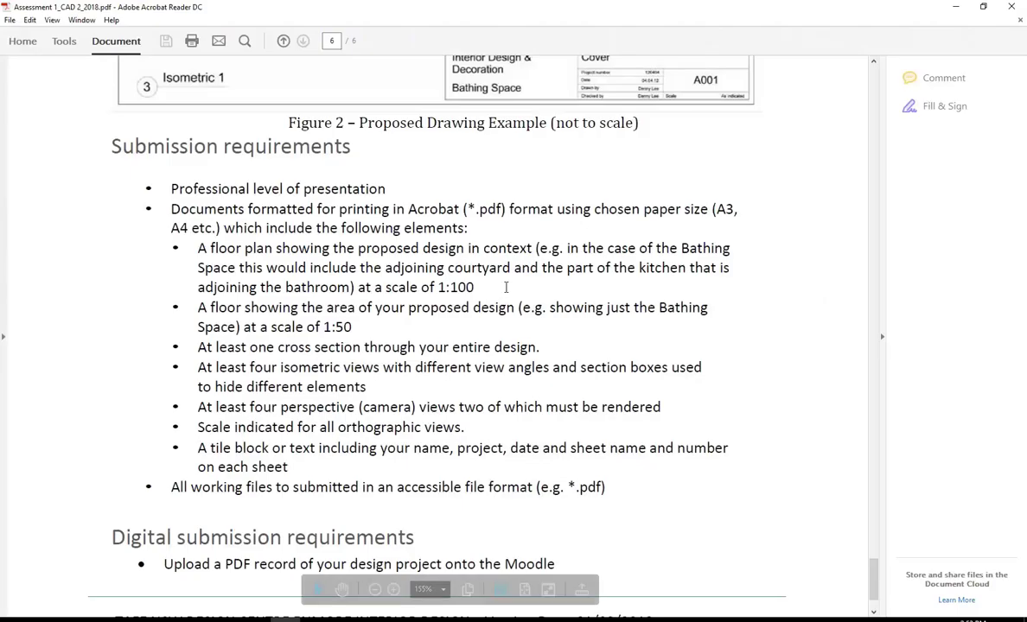
scroll(466, 276, up, 6)
scroll(434, 283, up, 3)
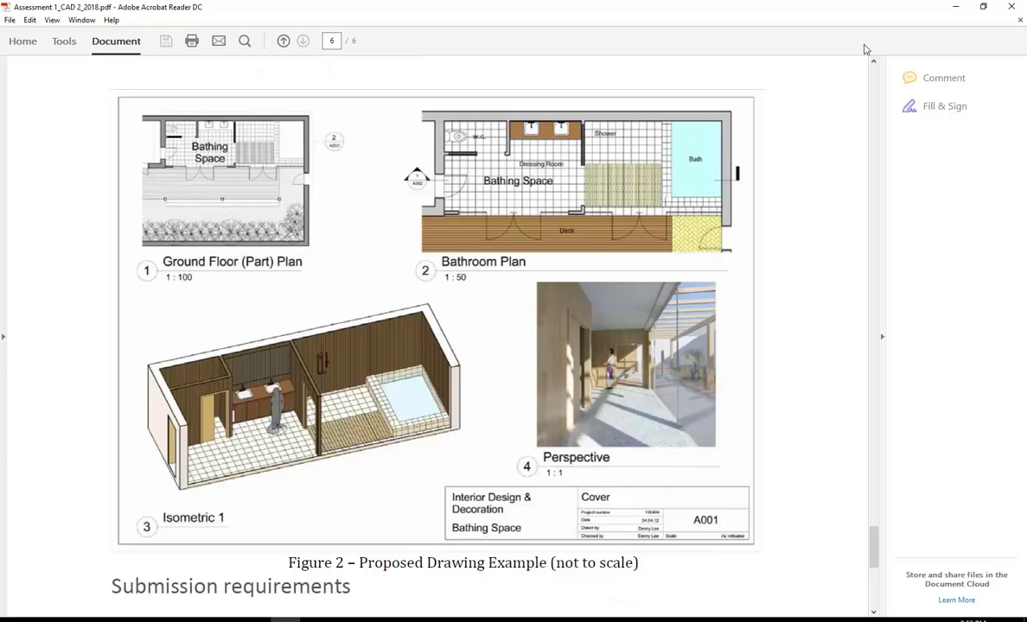
click(955, 7)
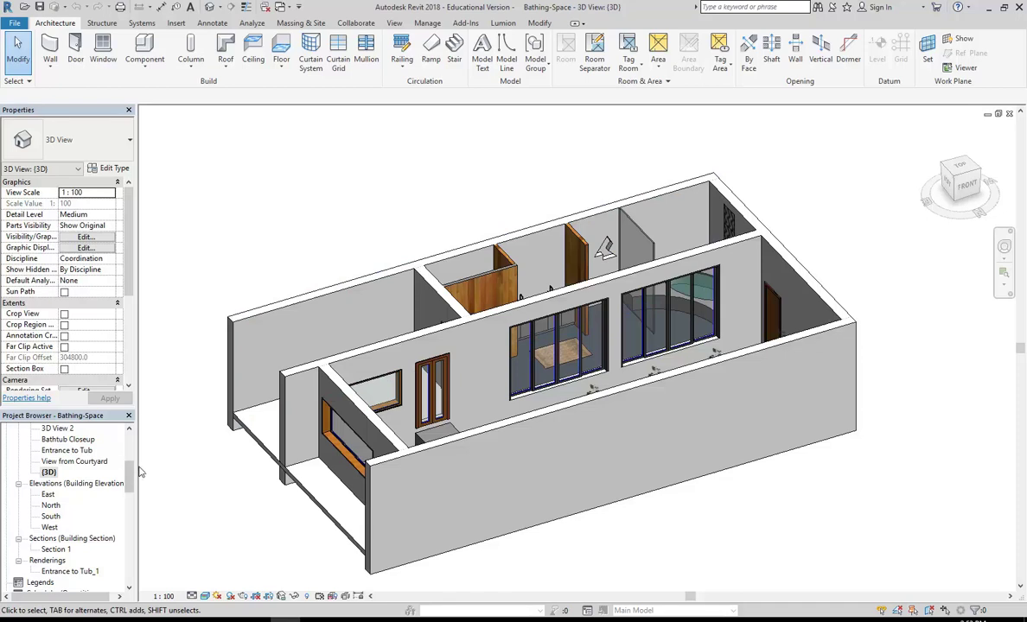
Open the Ground Floor plan view and the existing Ground Floor Copy 1 plan view to compare them
drag(130, 478, 130, 447)
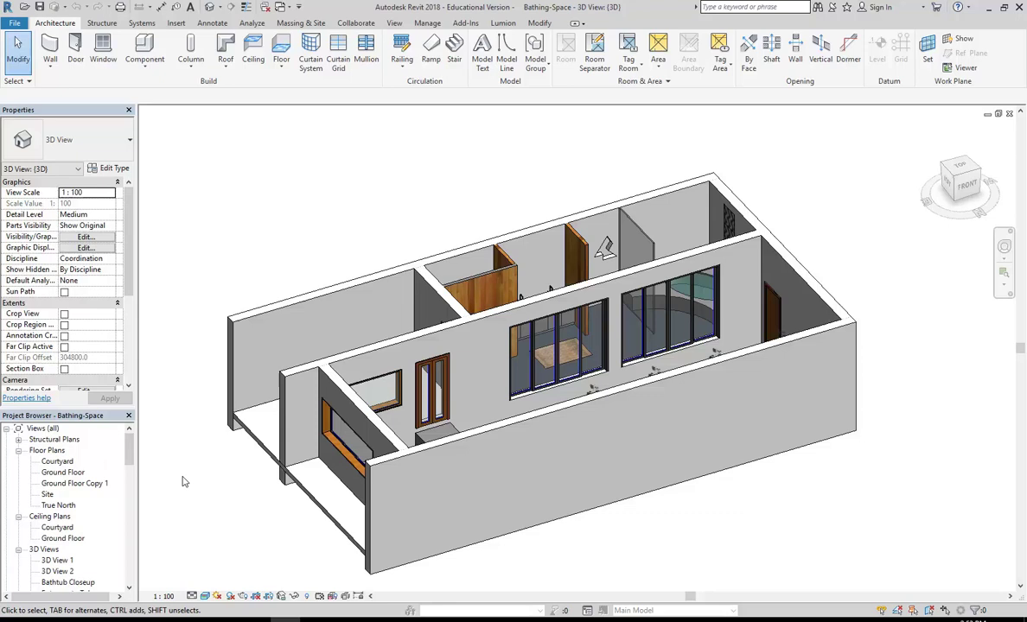
click(63, 472)
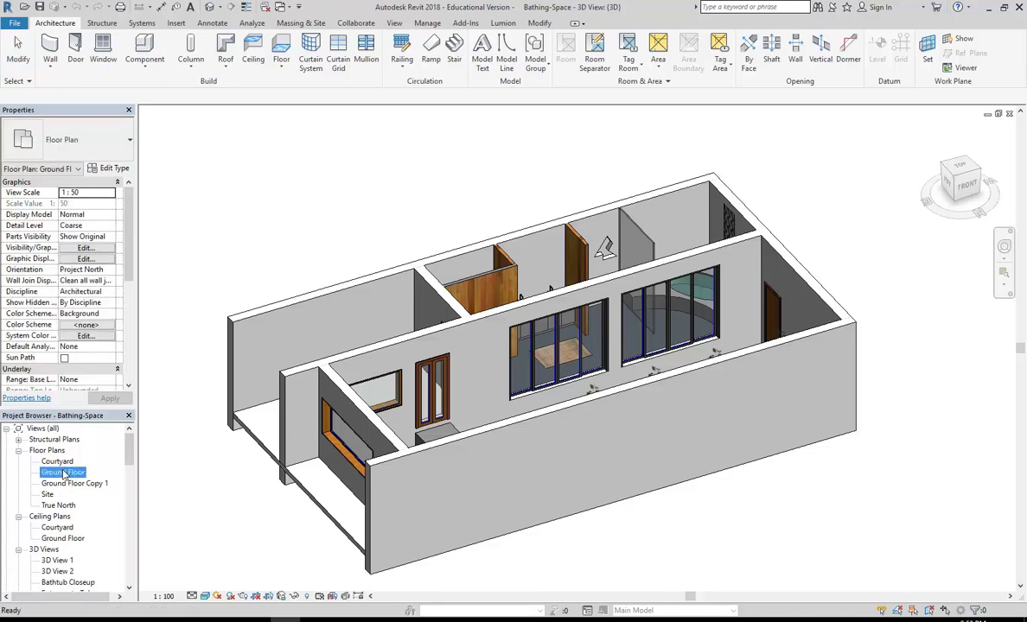
double_click(63, 473)
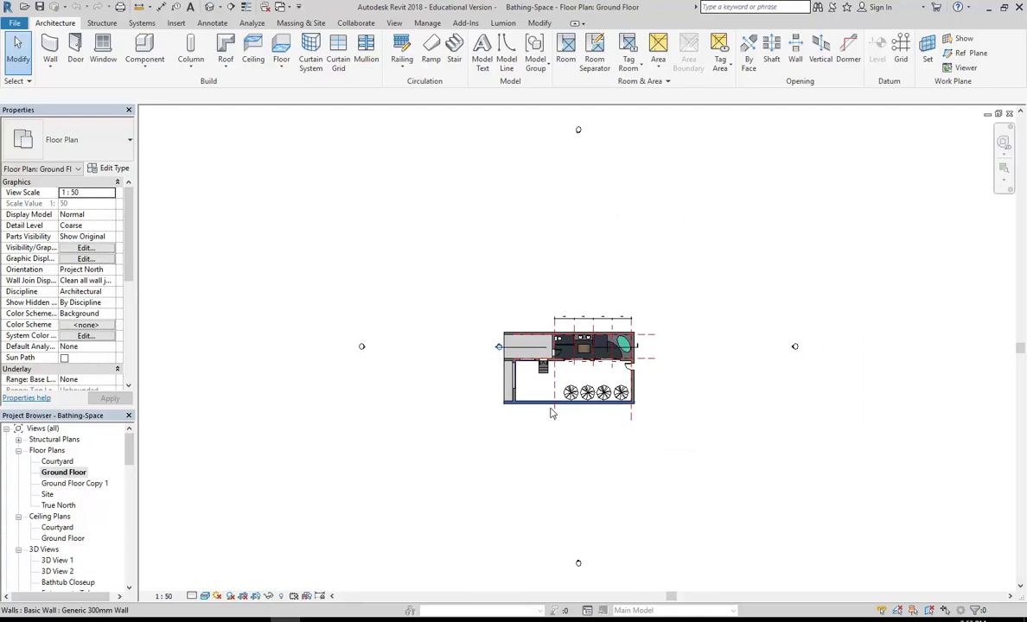
click(69, 484)
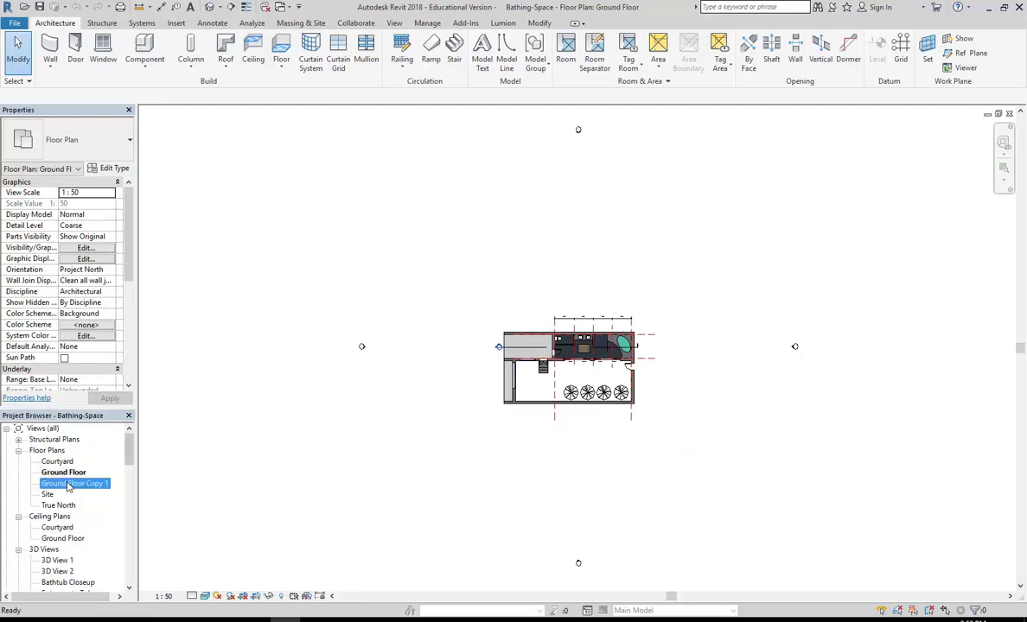
double_click(68, 486)
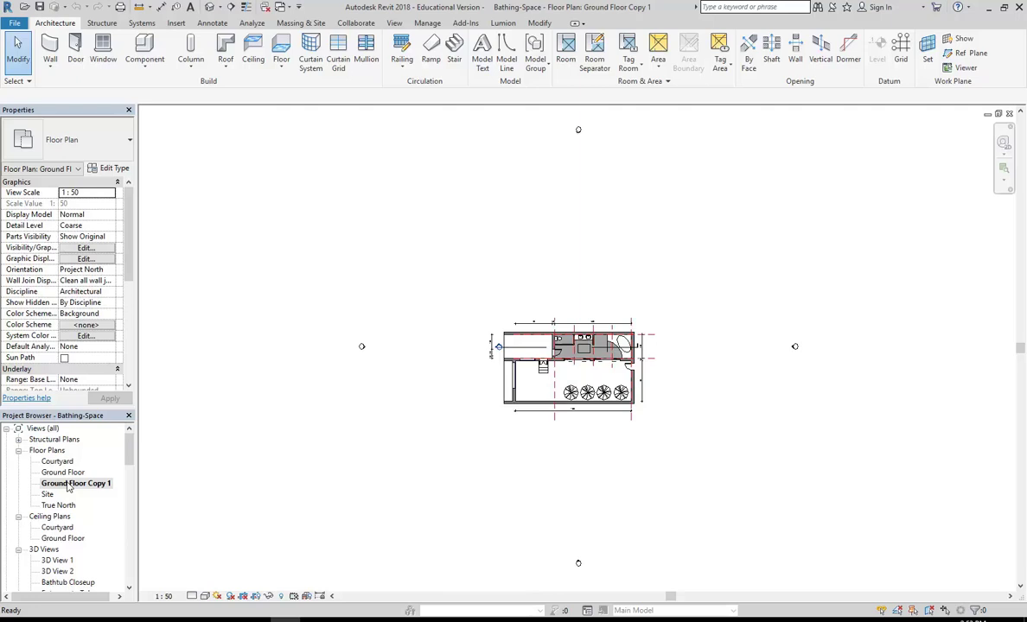
Delete the Ground Floor Copy 1 floor plan view from the project
right_click(69, 487)
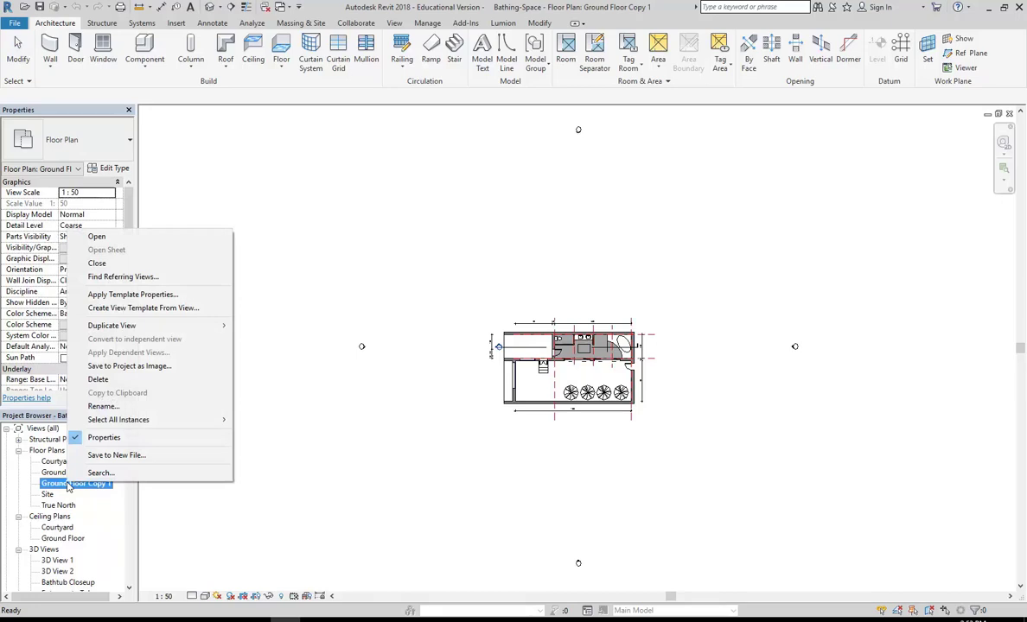
click(64, 489)
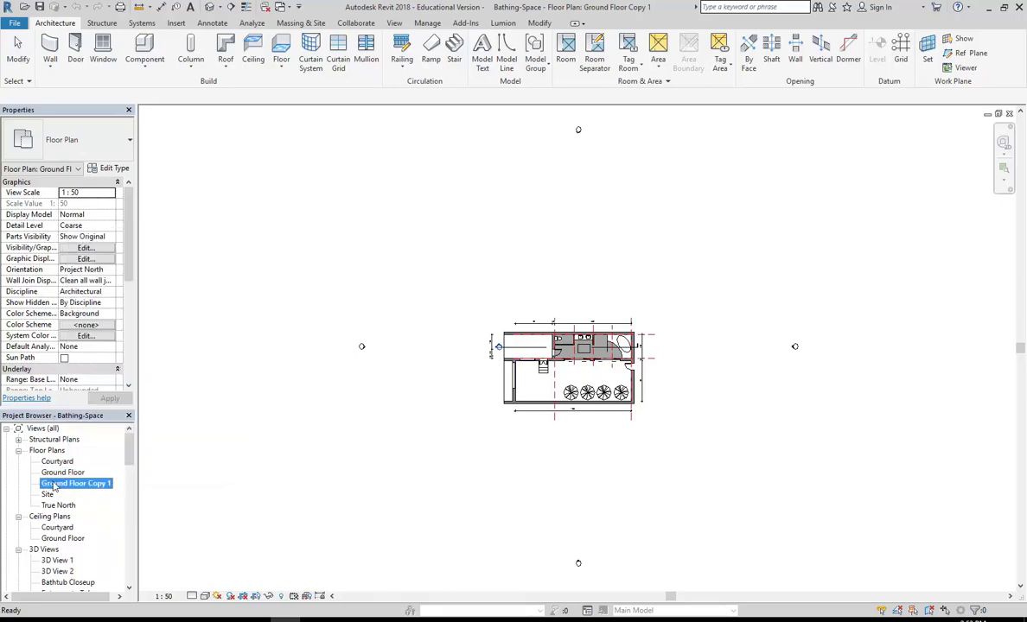
right_click(54, 487)
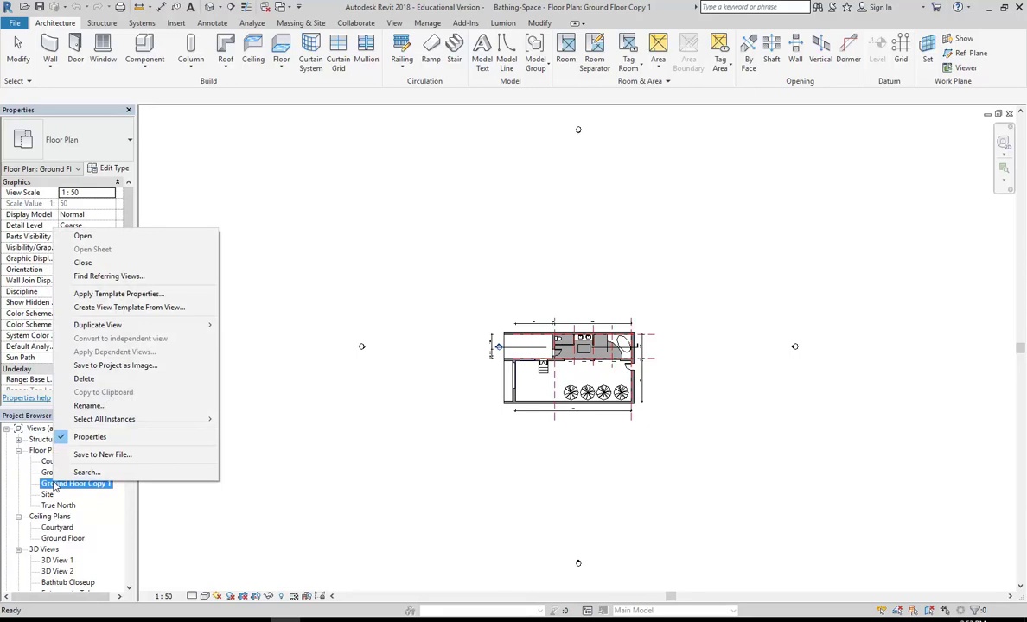
click(83, 378)
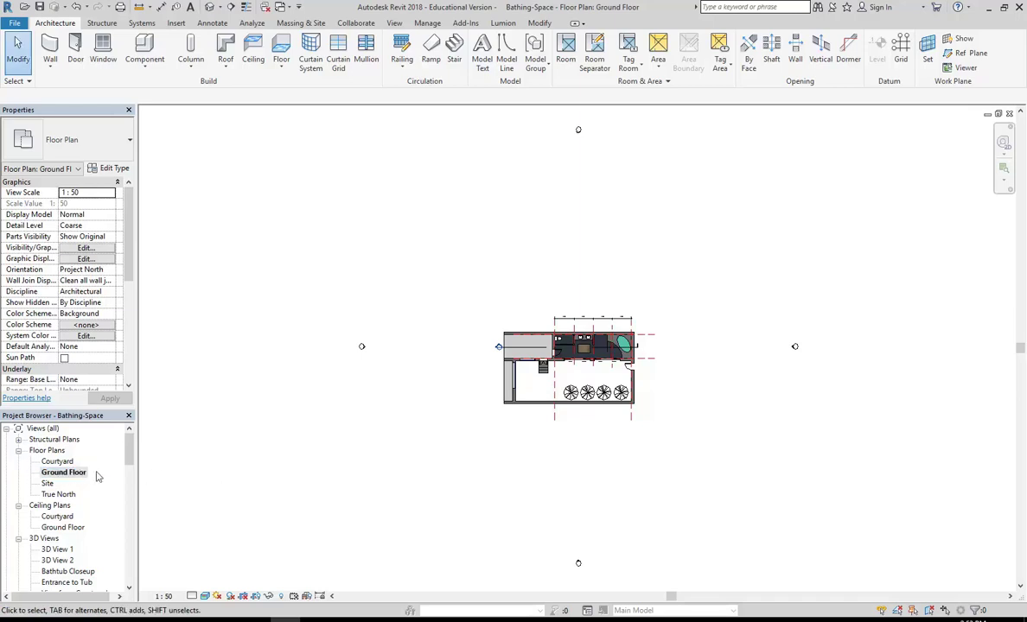
Duplicate the Ground Floor plan view with detailing
click(60, 473)
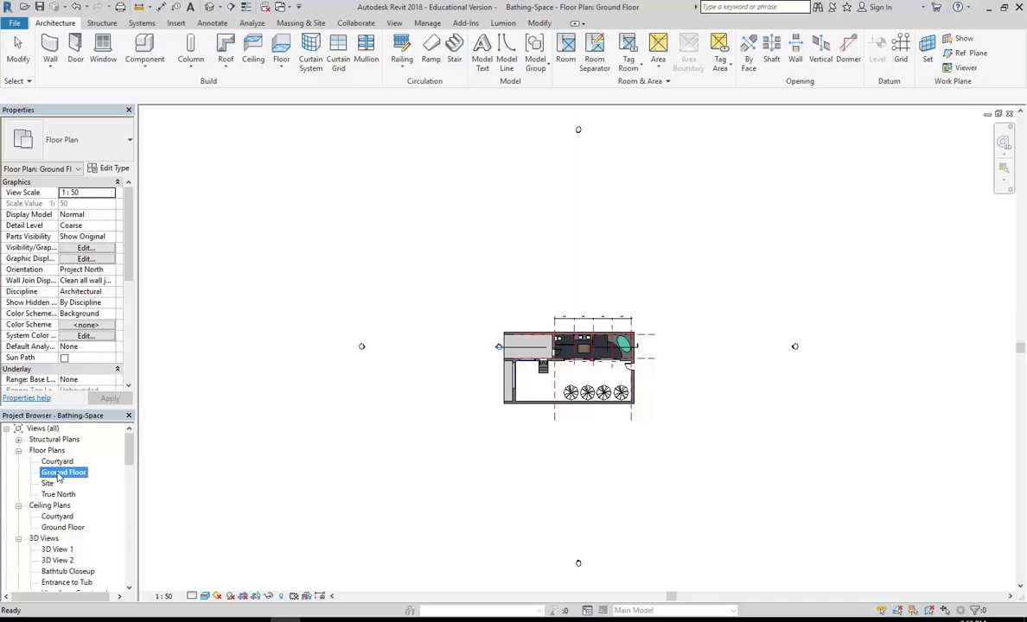
right_click(58, 476)
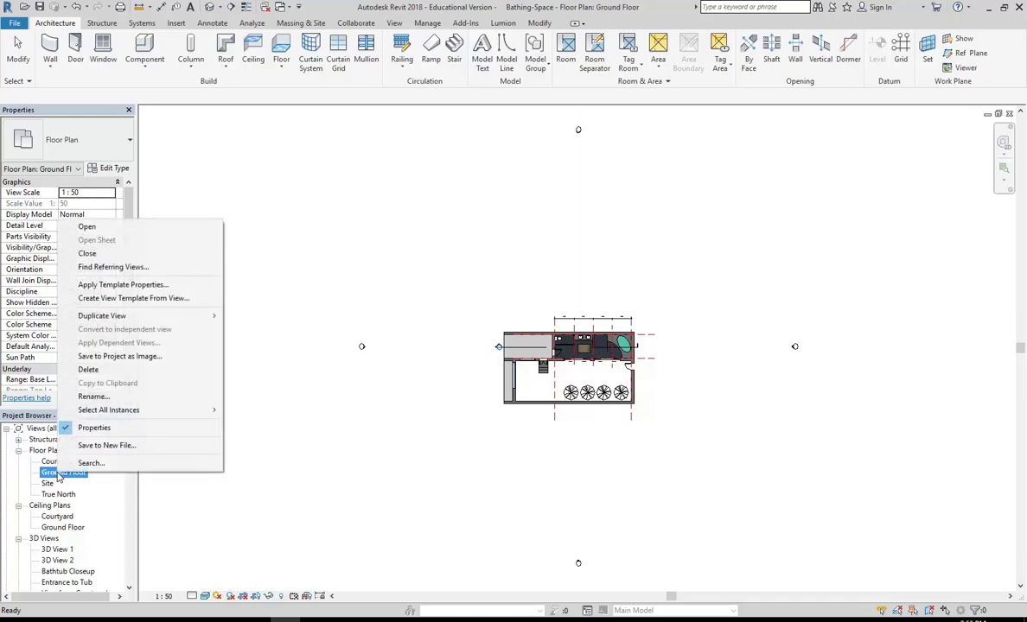
mouse_move(130, 325)
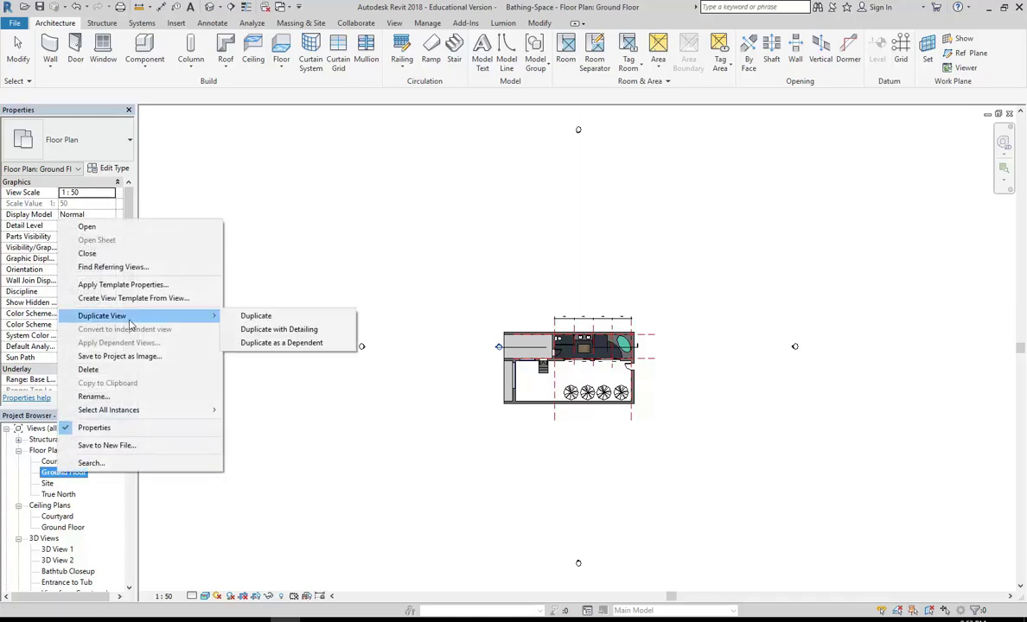
click(271, 332)
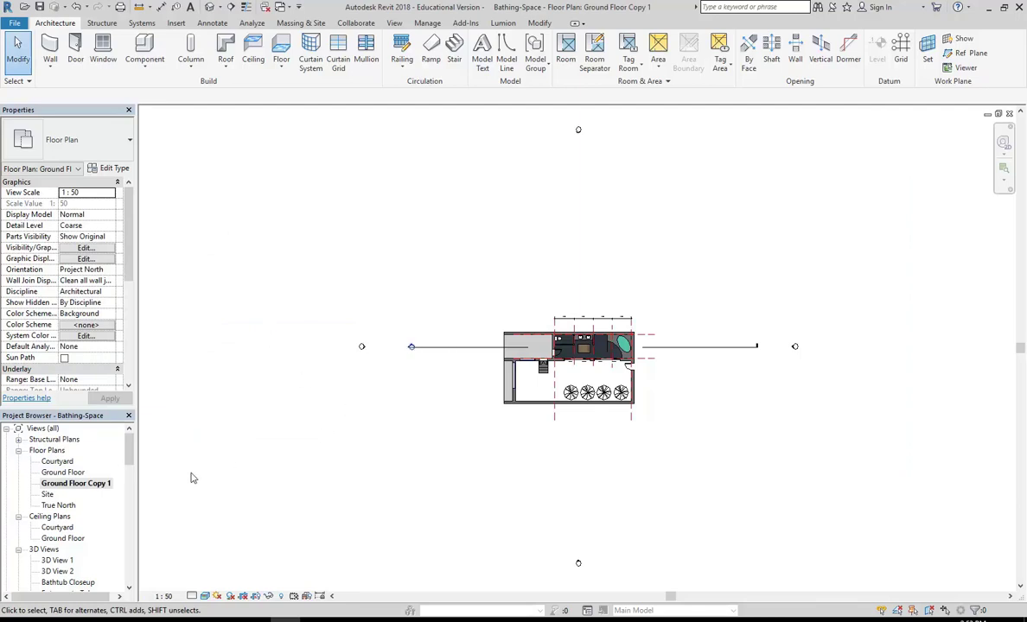
Rename the duplicated floor plan view as Ground Floor Plan
click(78, 486)
right_click(78, 486)
click(534, 458)
right_click(77, 486)
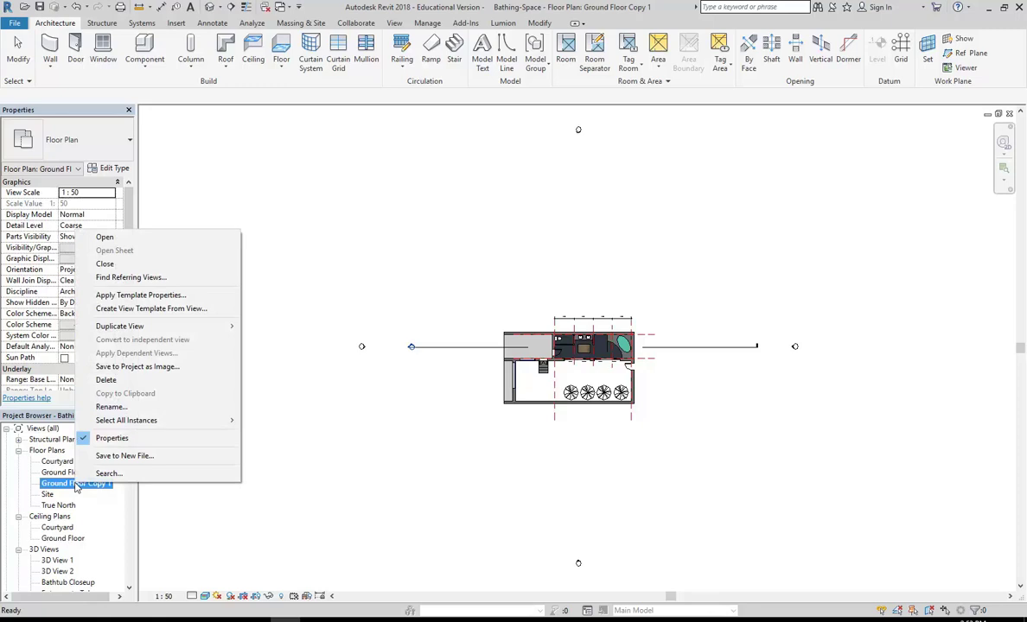
click(110, 407)
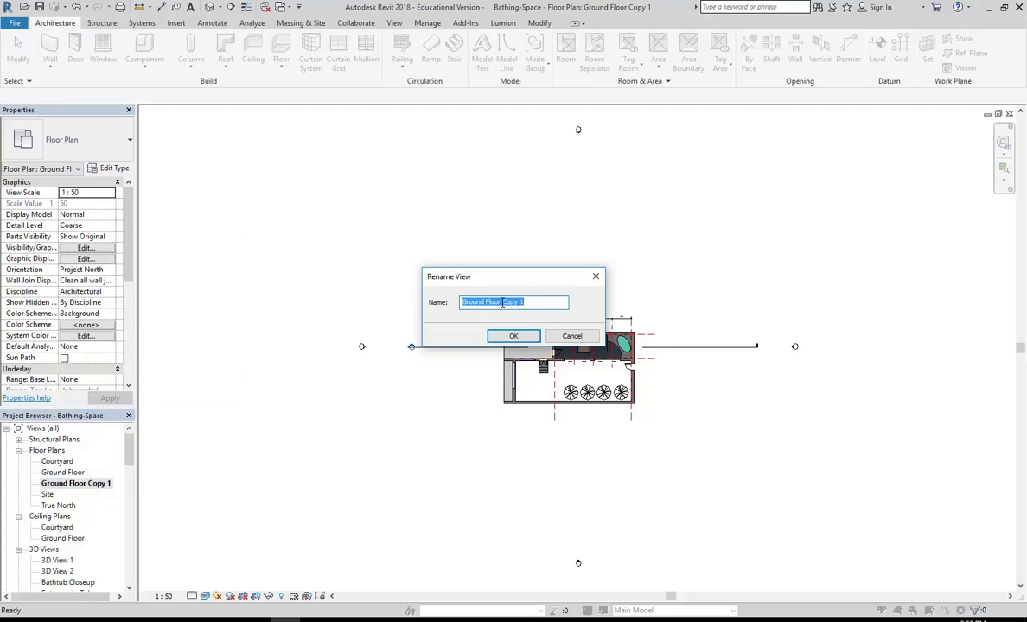
drag(499, 302, 555, 305)
text(Plan)
click(514, 336)
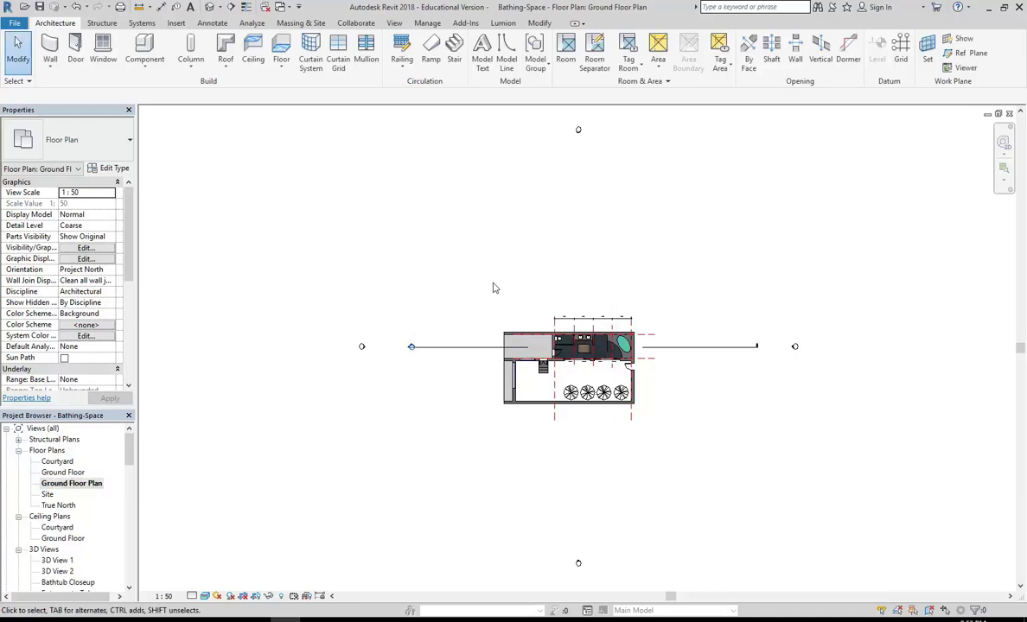
Check the context floor plan requirement in the assessment PDF in Acrobat Reader and set the Ground Floor Plan view scale to 1:100 in Revit
click(268, 617)
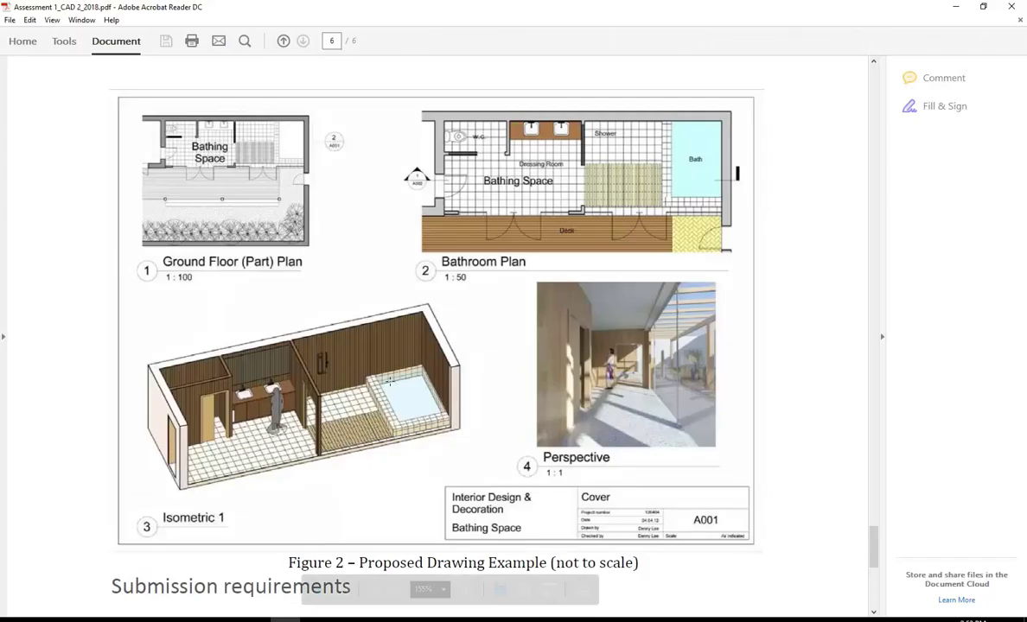
scroll(386, 367, down, 5)
scroll(385, 367, down, 4)
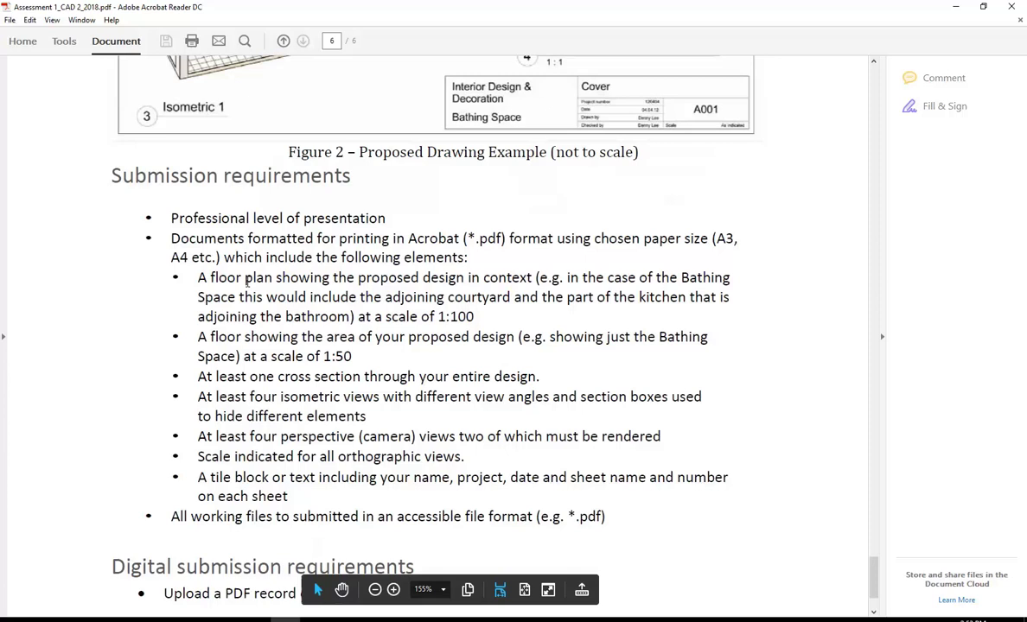
drag(198, 277, 476, 317)
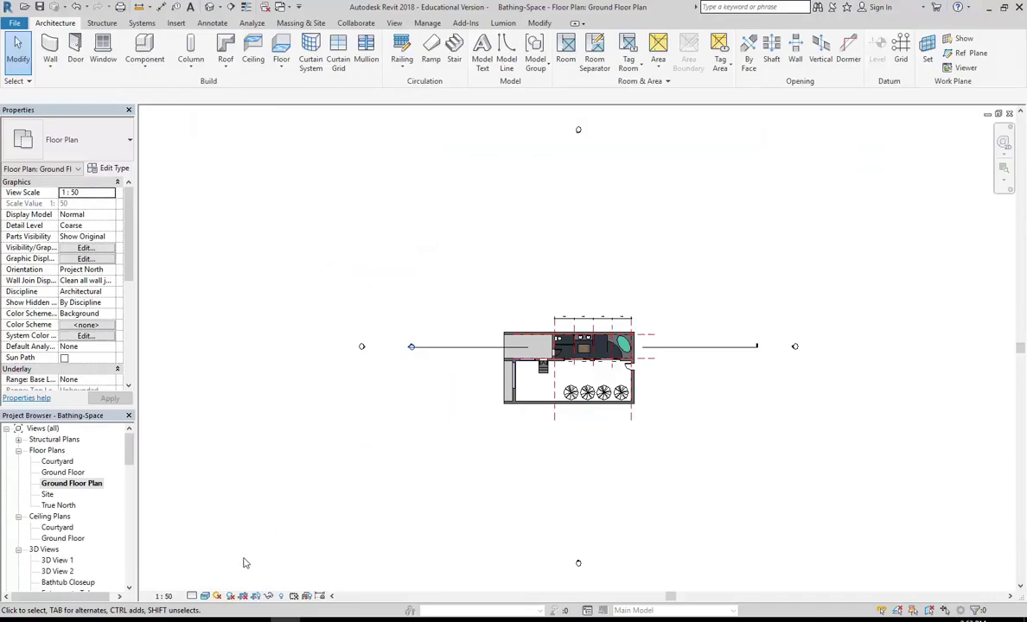
click(166, 596)
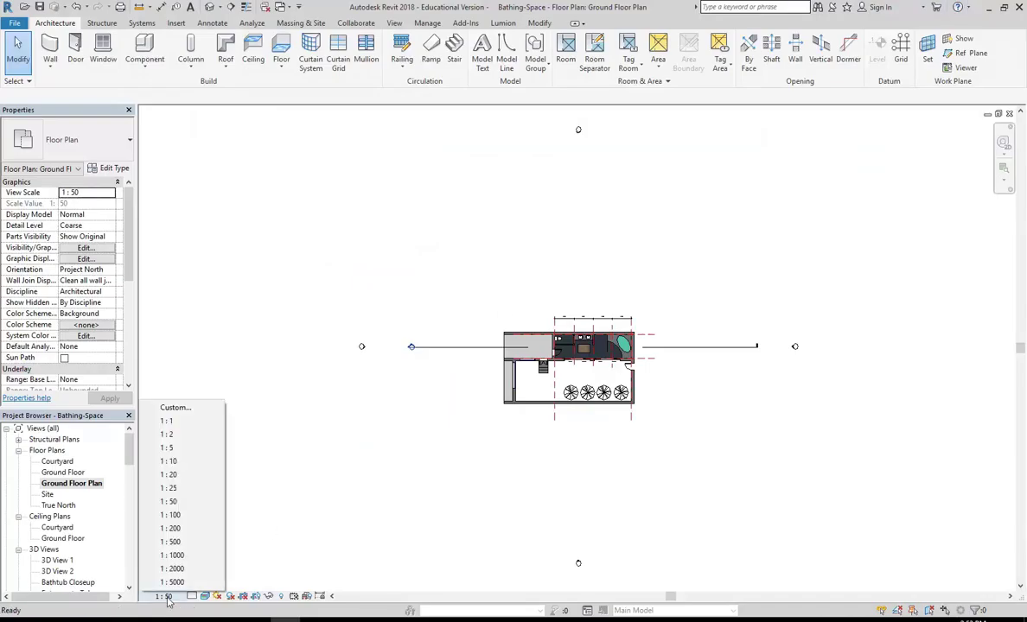
click(173, 516)
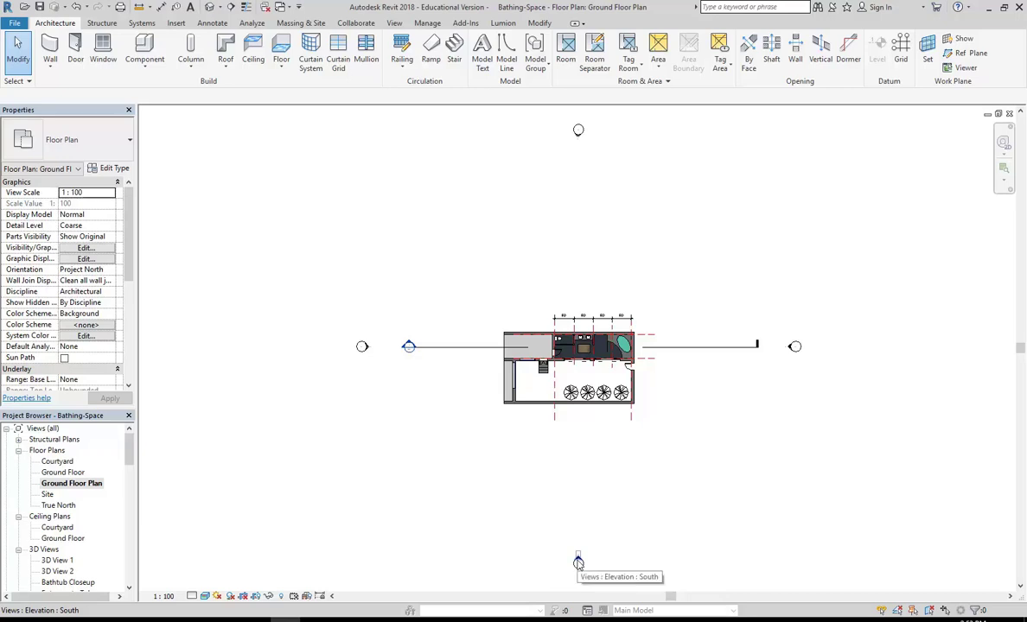
Hide the elevation markers by category in the Ground Floor Plan view
right_click(579, 563)
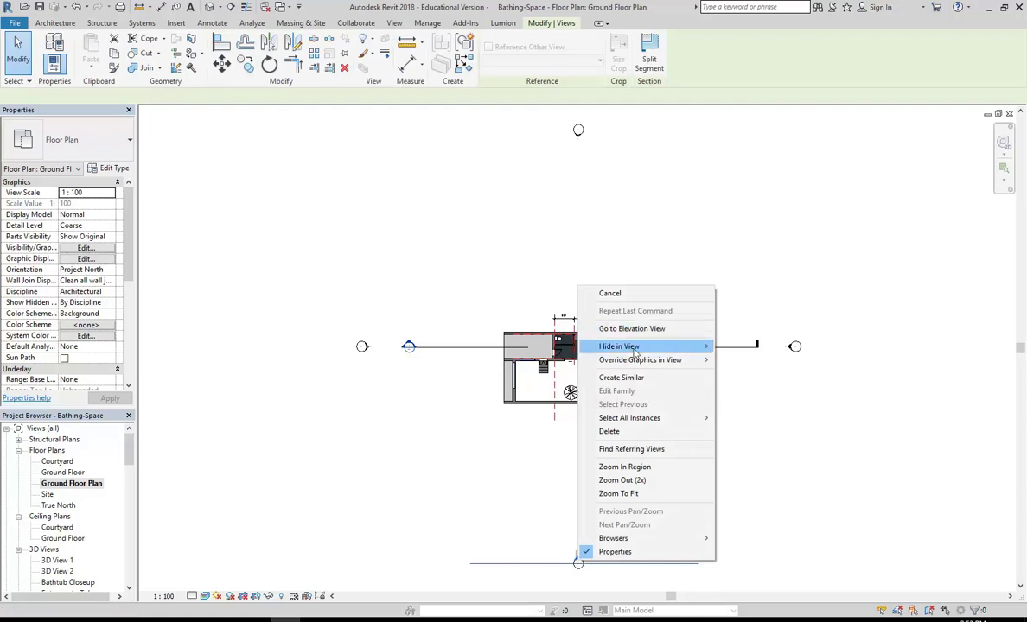
mouse_move(633, 352)
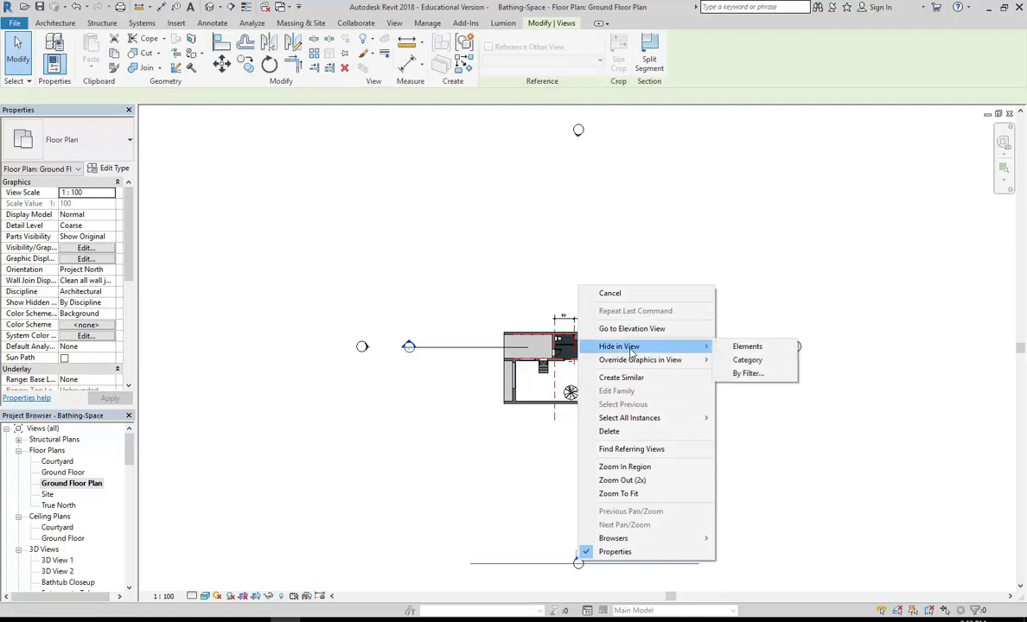
click(749, 360)
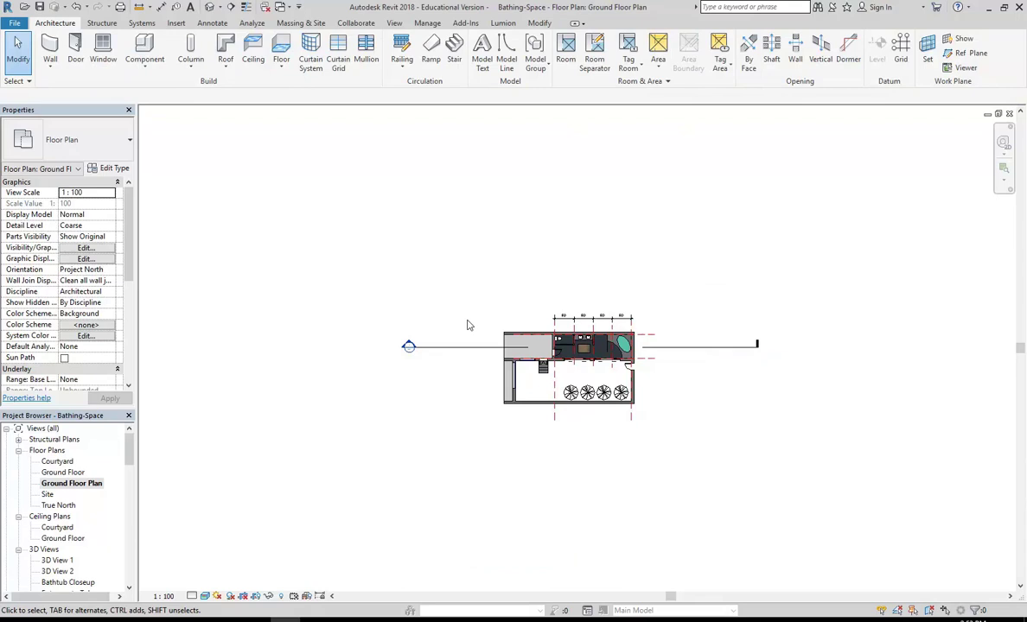
Shorten the section line at both ends so its head and tail sit just outside the building's side walls
scroll(612, 378, up, 4)
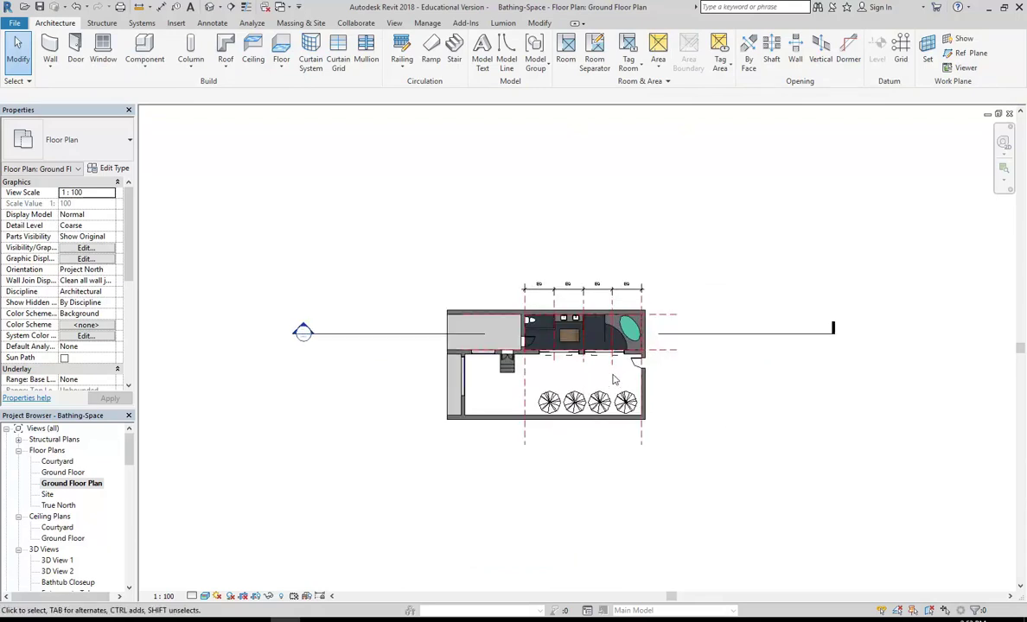
click(785, 324)
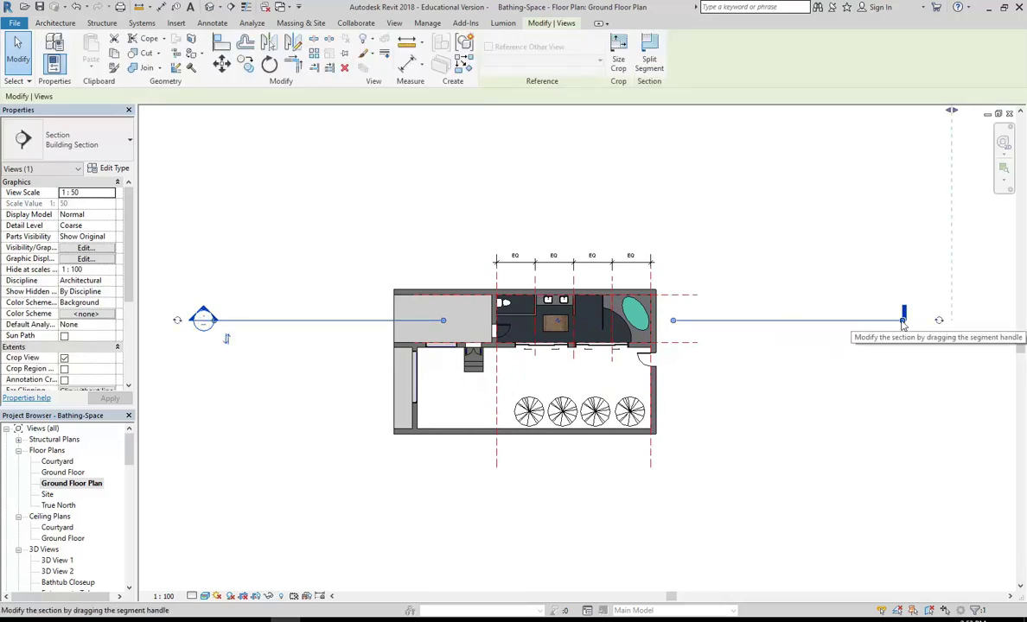
drag(902, 321, 668, 321)
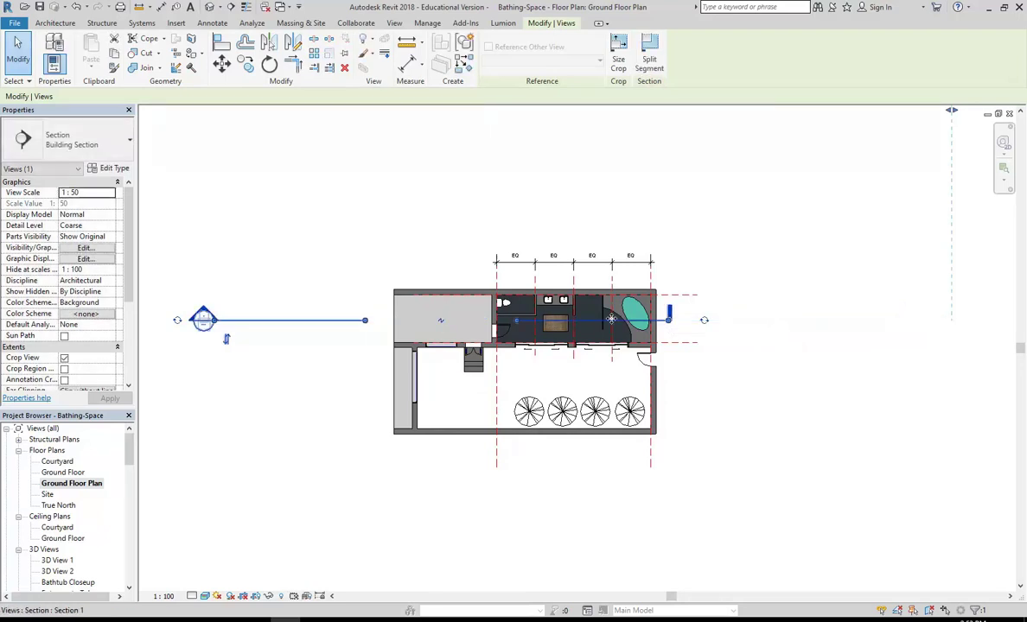
key(s)
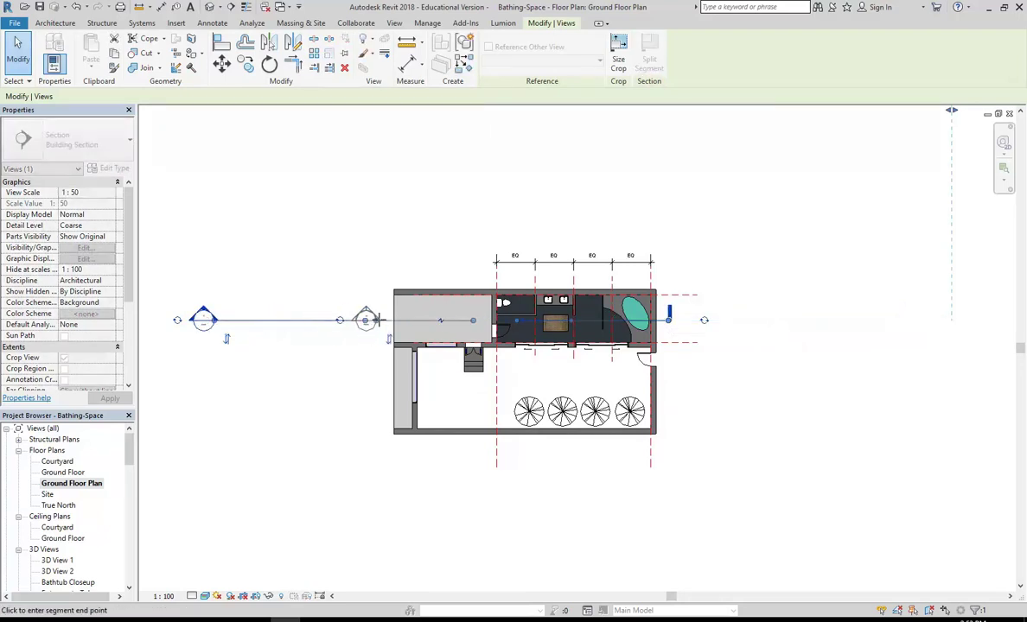
key(Escape)
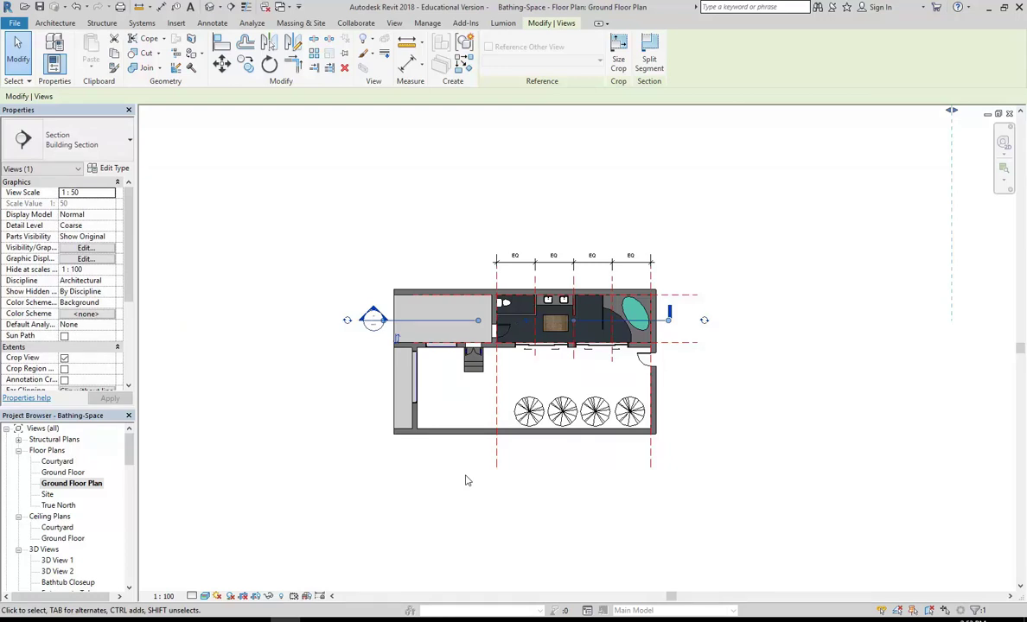
Hide the reference planes by category in the Ground Floor Plan view
scroll(536, 373, up, 3)
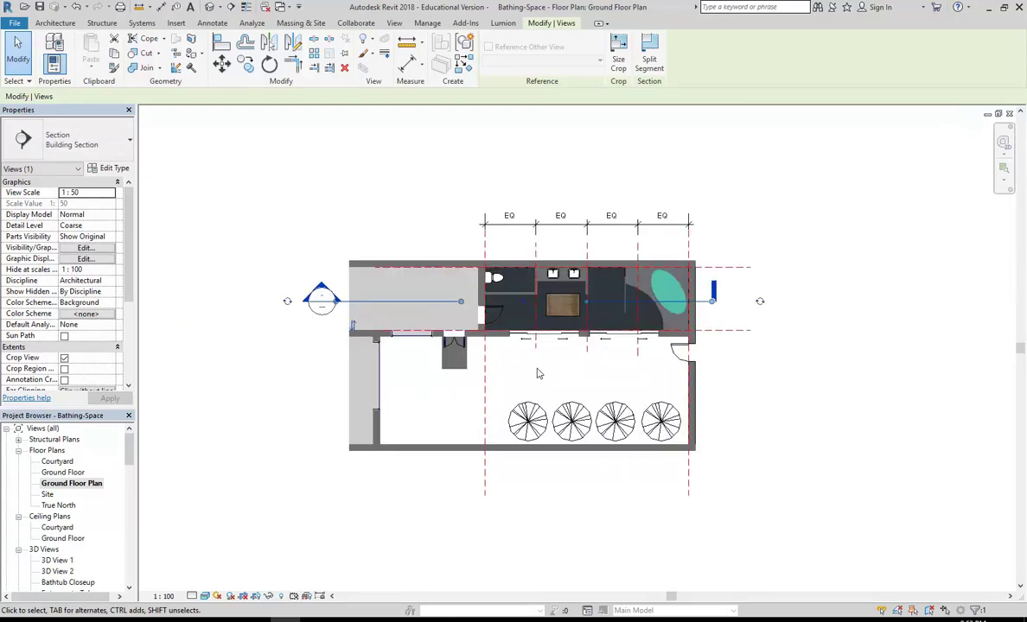
scroll(536, 373, up, 1)
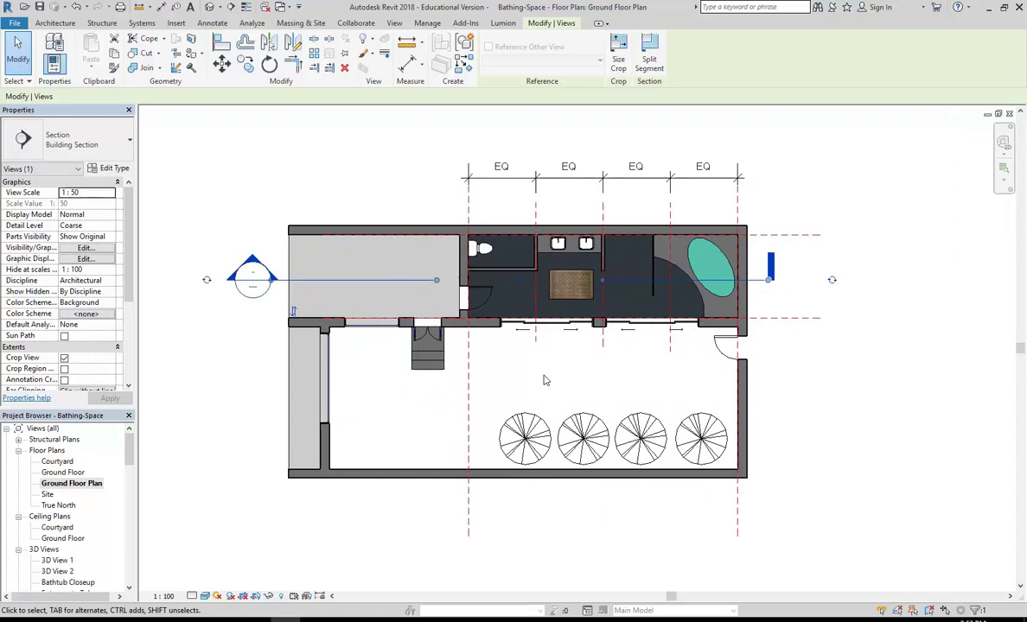
click(469, 403)
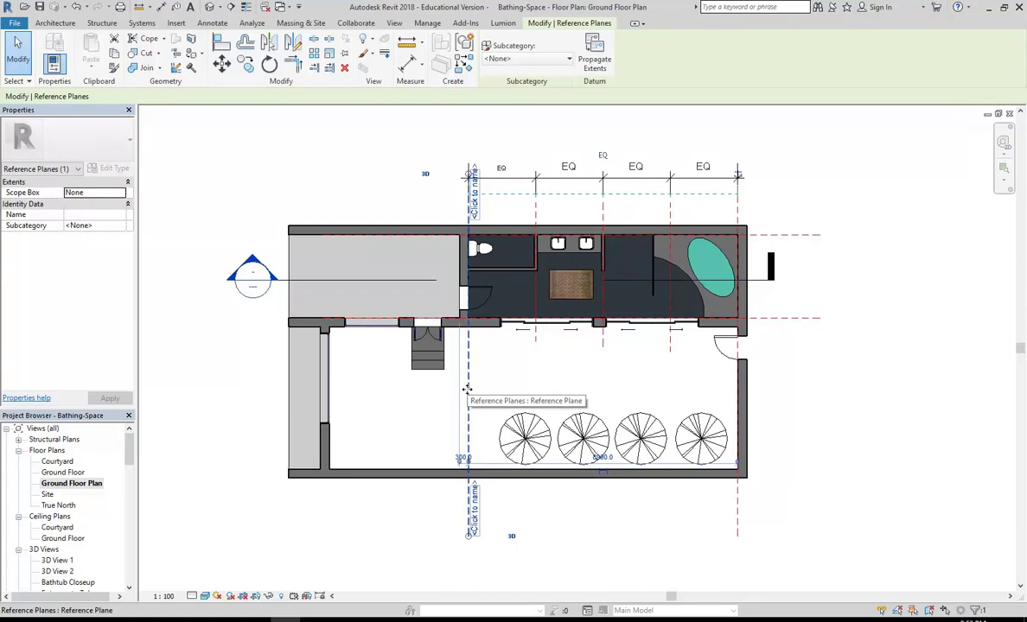
right_click(468, 390)
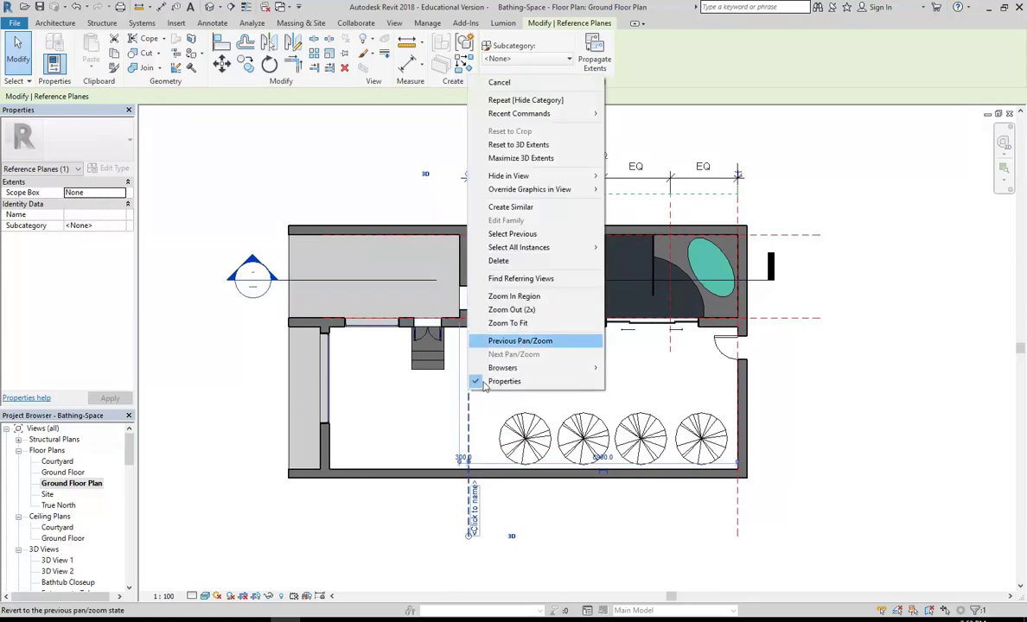
mouse_move(553, 175)
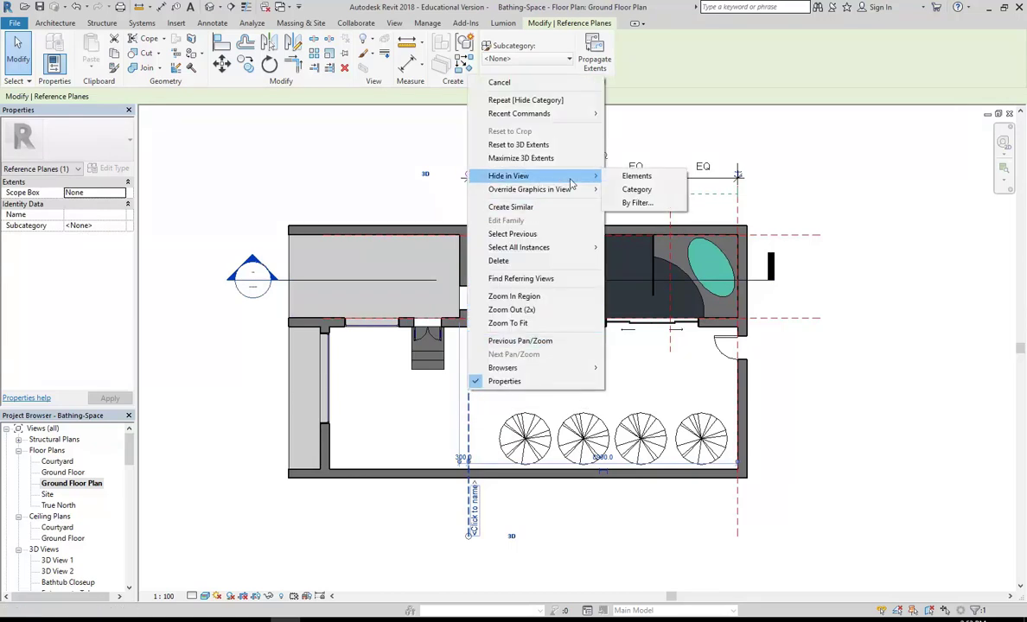
click(627, 190)
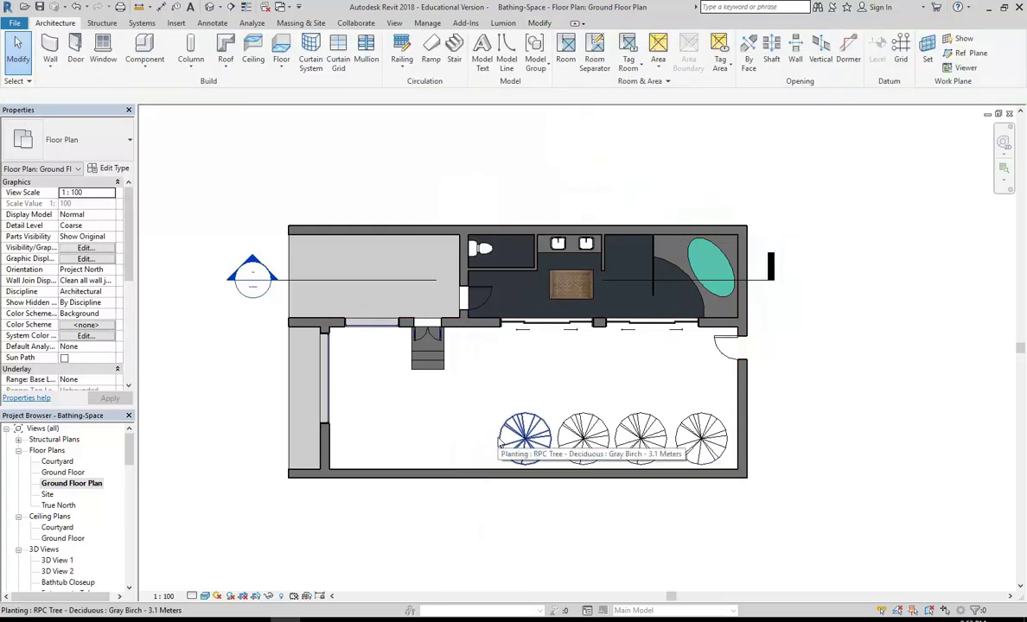
Set the visual style of the Ground Floor Plan view to Hidden Line
scroll(475, 401, up, 1)
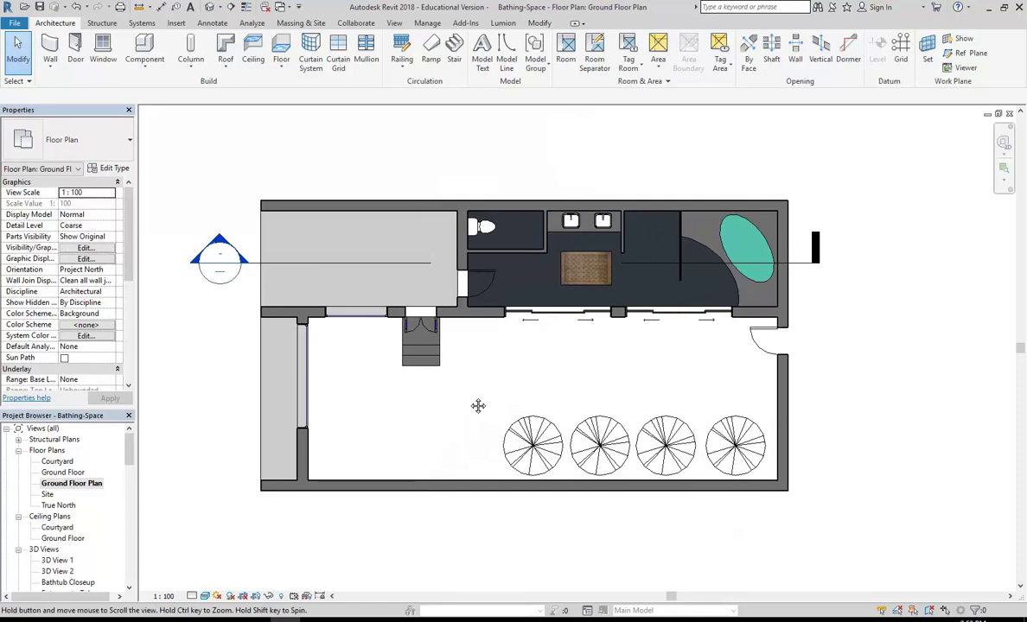
middle_drag(479, 406, 475, 407)
scroll(471, 405, up, 2)
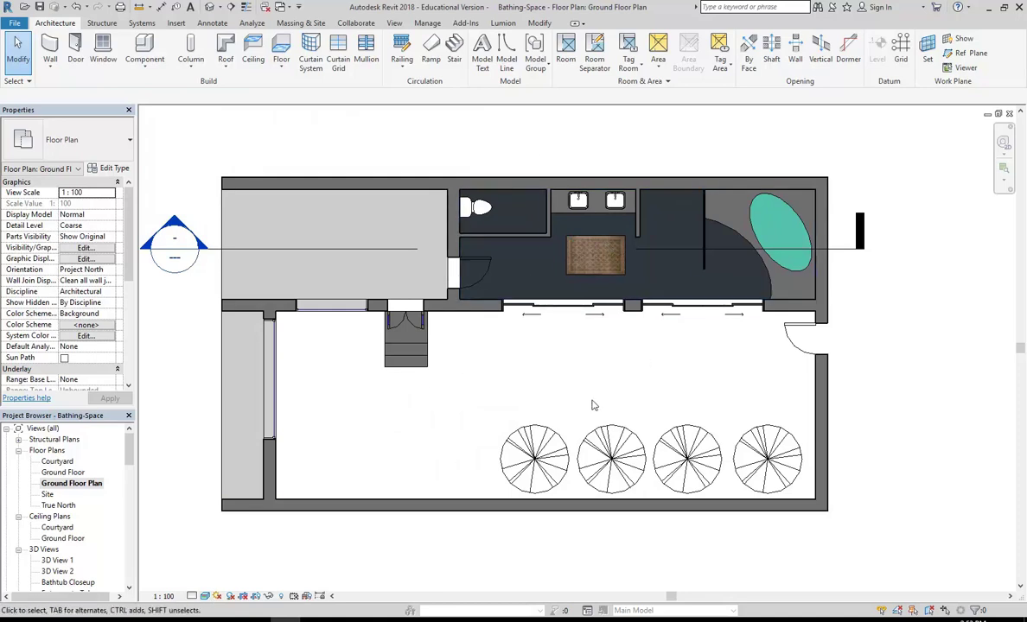
click(204, 596)
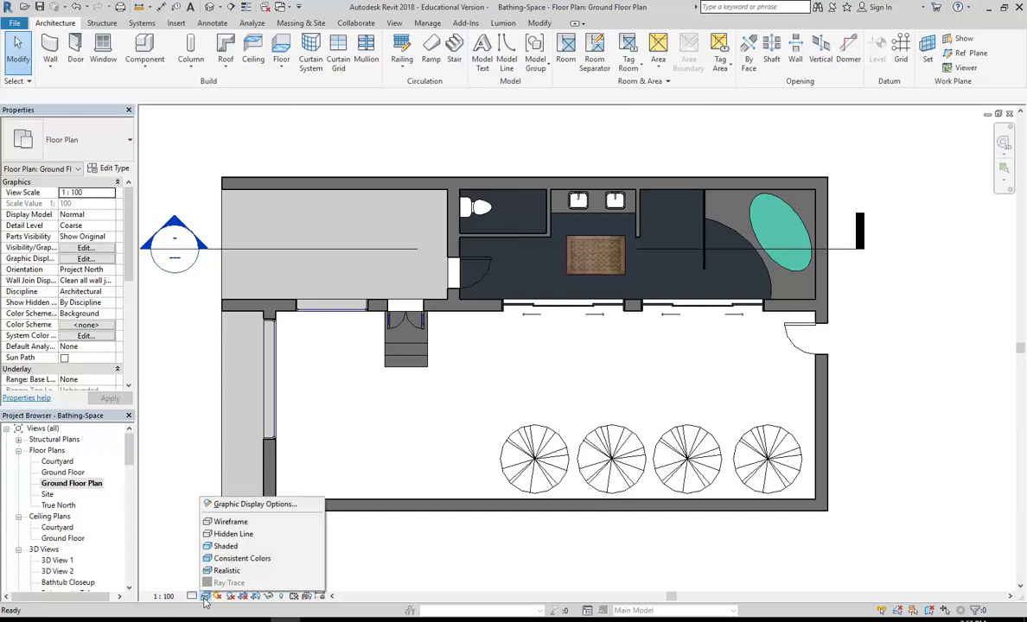
click(231, 535)
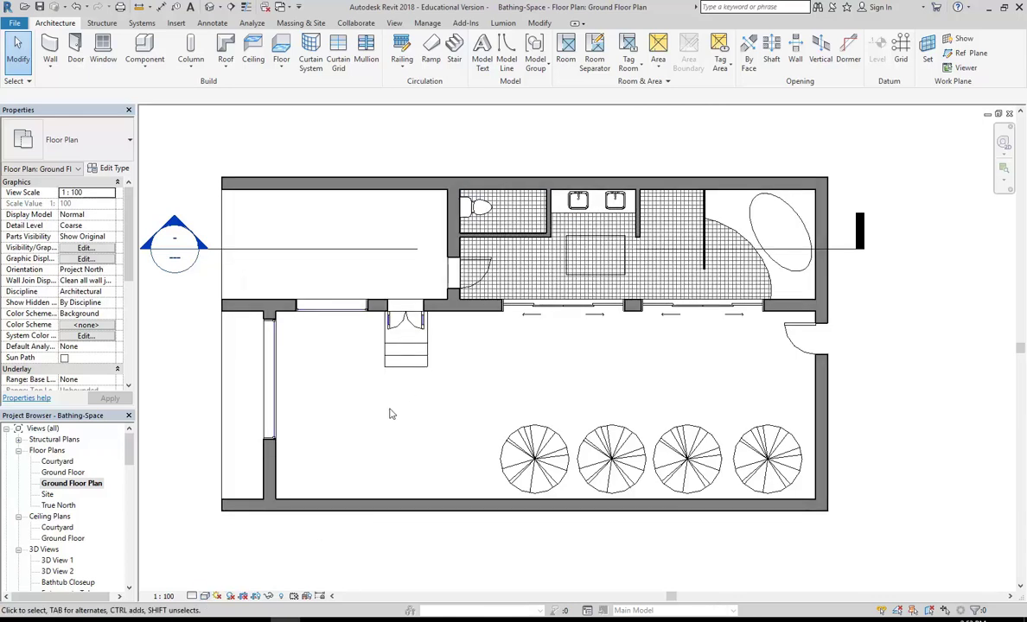
middle_drag(389, 414, 401, 418)
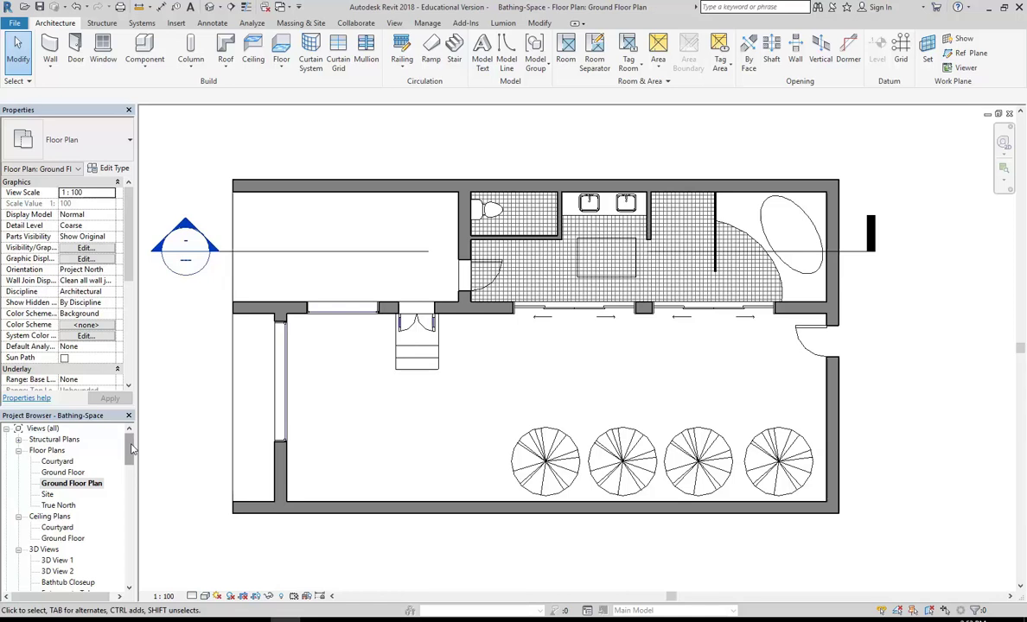
Start a new sheet under Sheets (all) and open the family loading dialog for its titleblock
drag(132, 447, 131, 495)
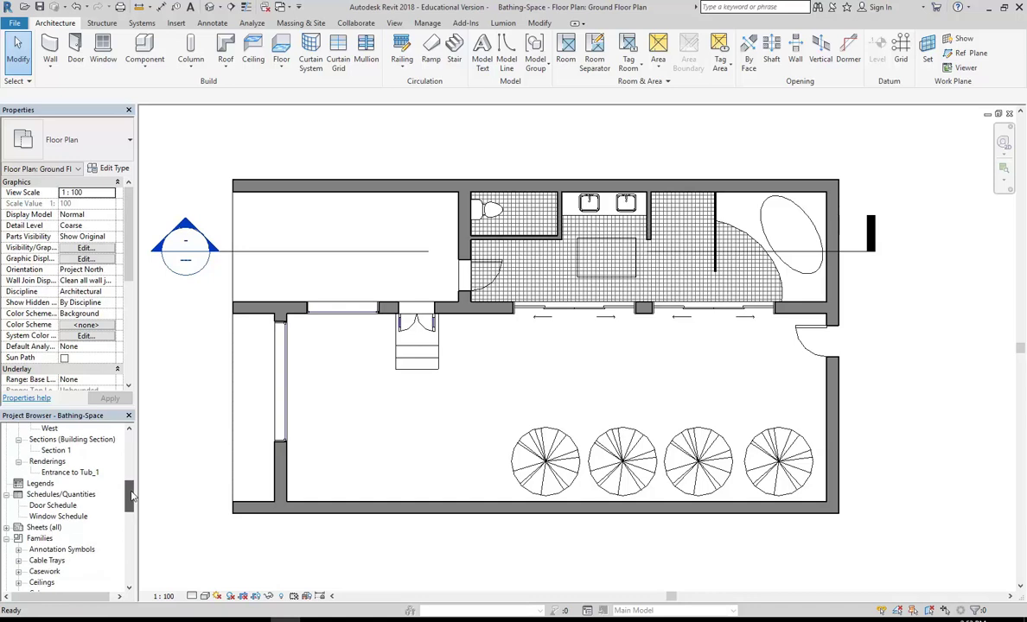
double_click(36, 528)
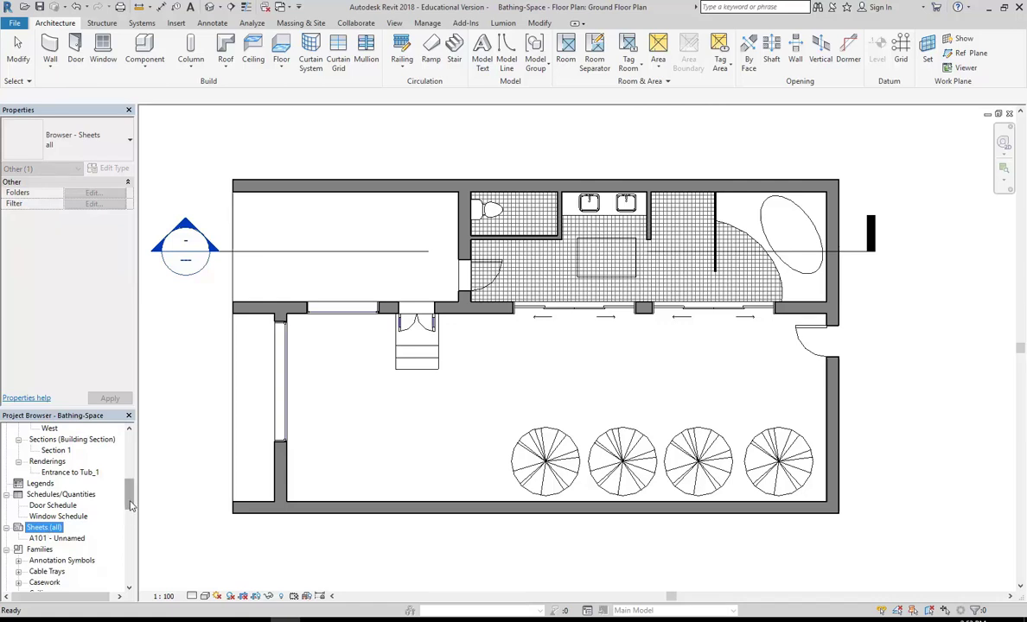
scroll(134, 472, up, 10)
scroll(134, 472, down, 2)
drag(131, 472, 130, 506)
right_click(40, 529)
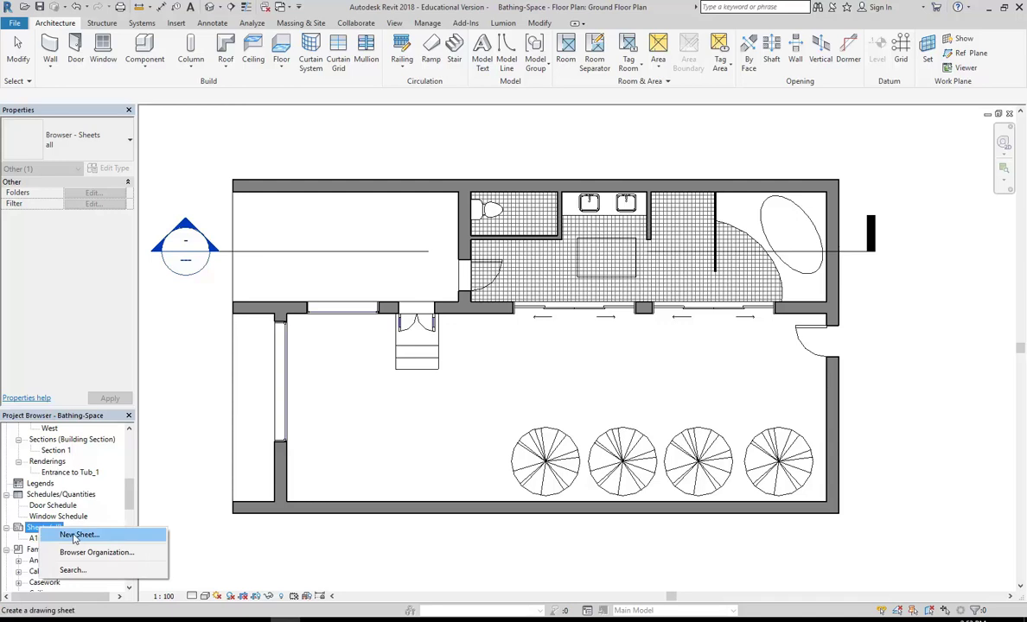
click(78, 535)
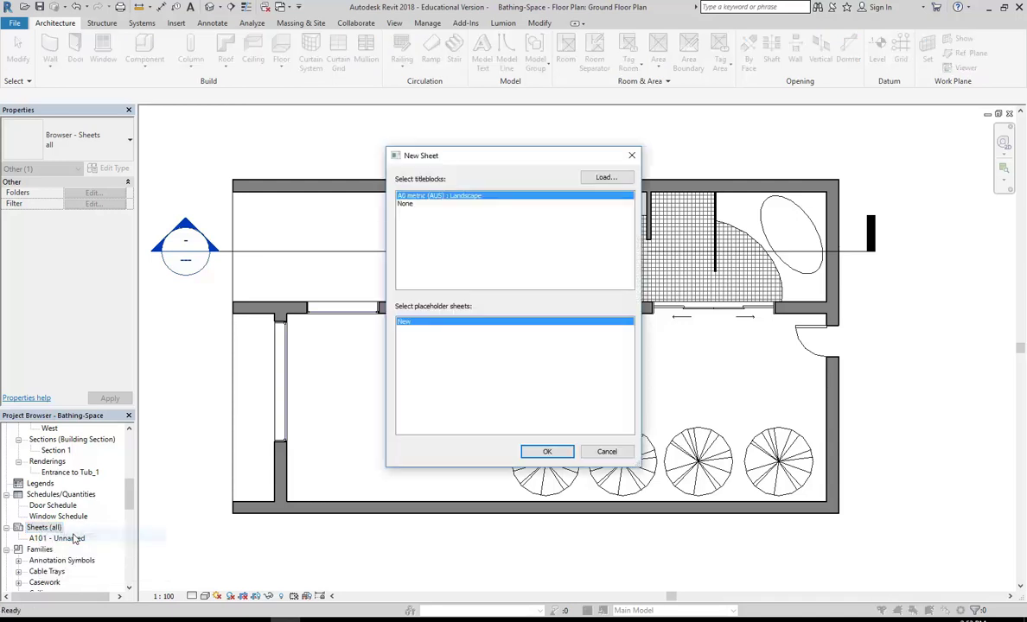
click(605, 178)
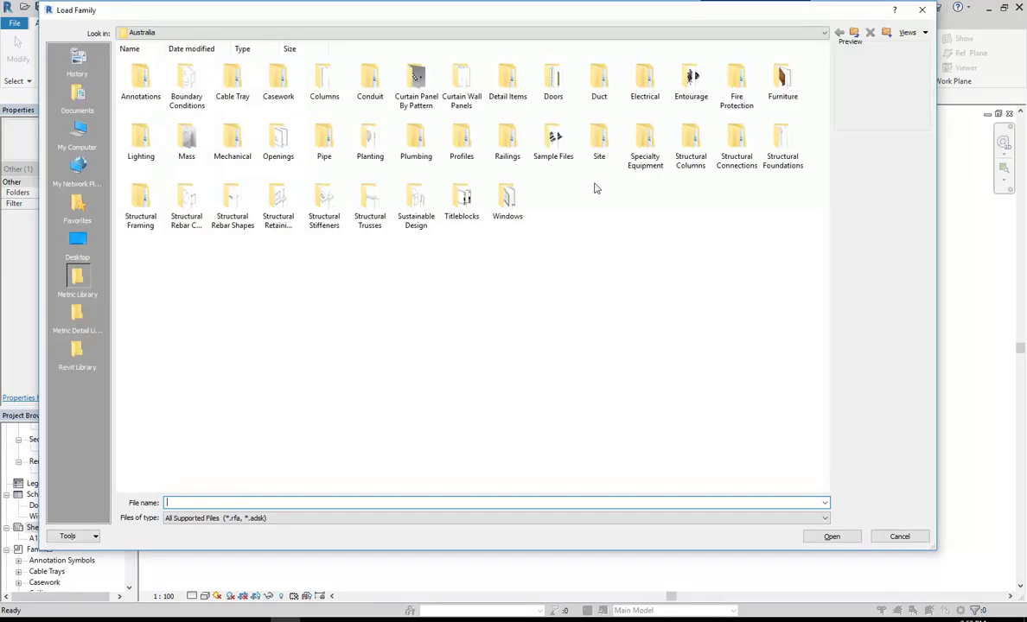
Browse to the Titleblocks folder in EDU_DC_InteriorDesign > Revit Library on the StudentResources (P:) drive
click(177, 32)
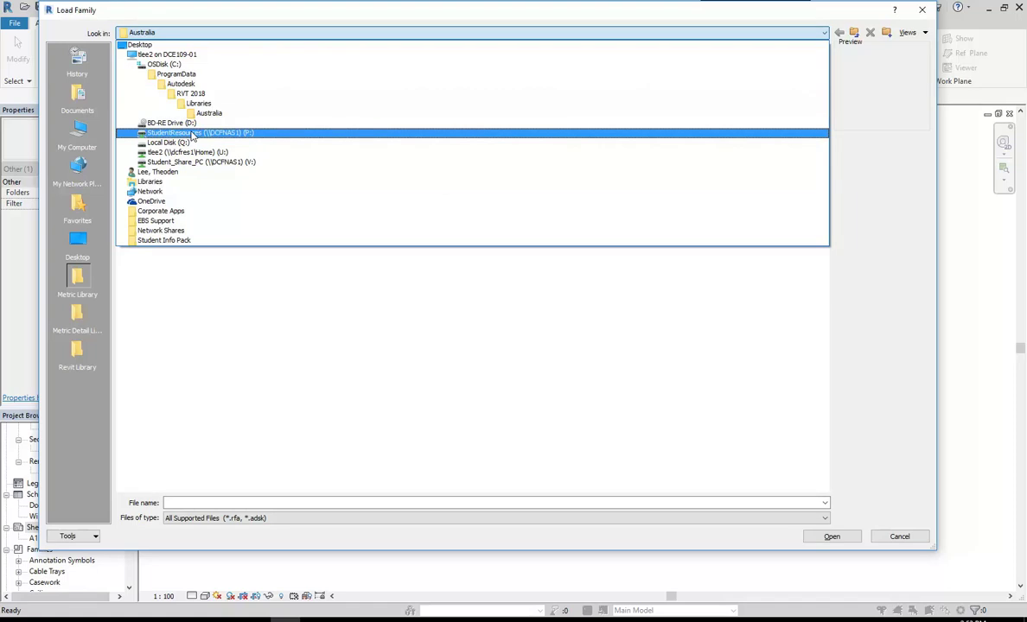
click(192, 135)
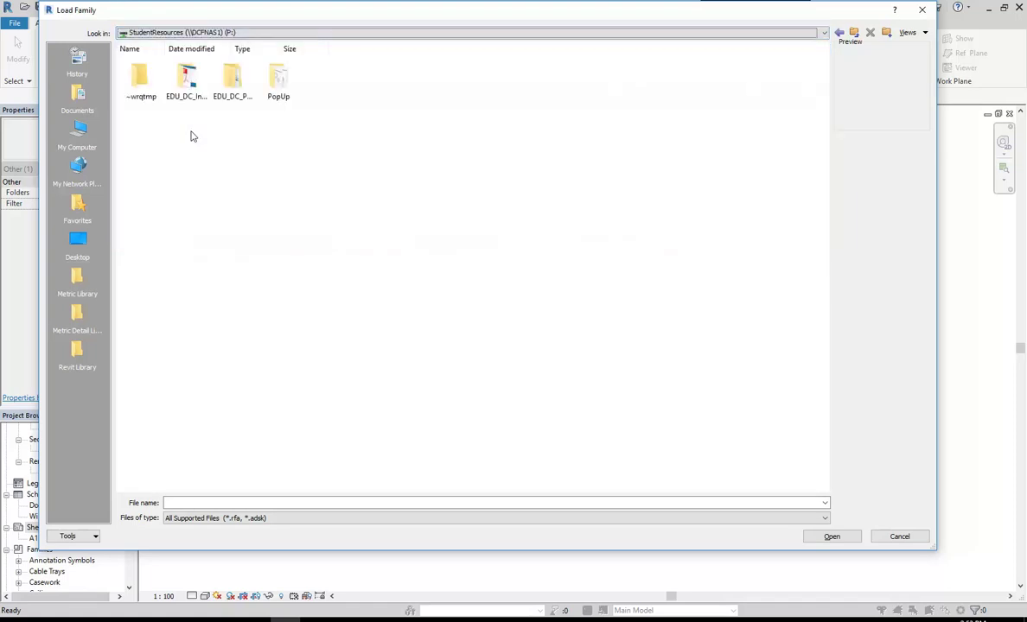
click(191, 108)
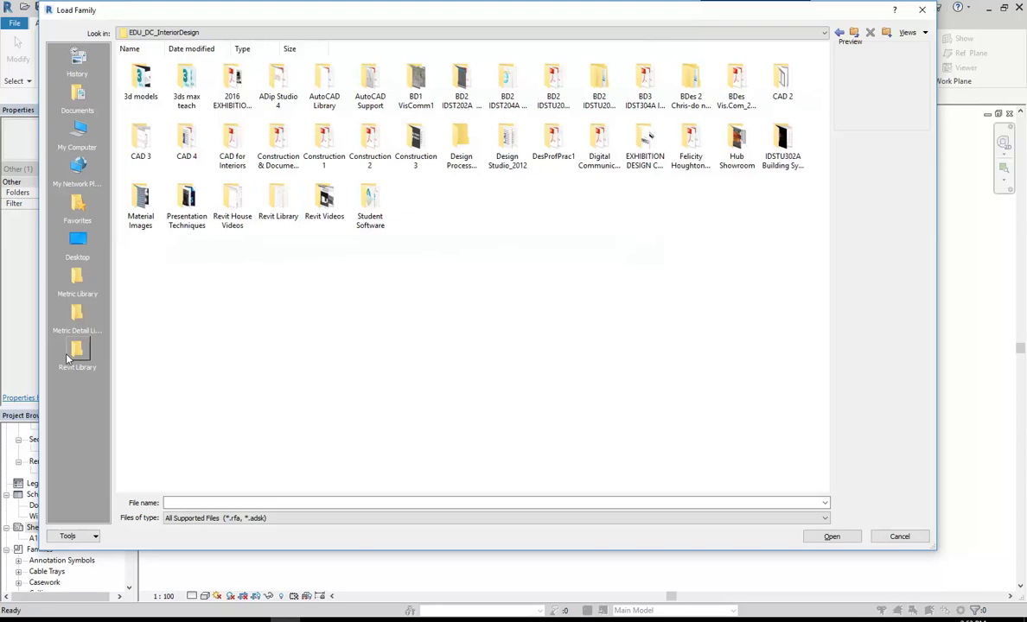
double_click(277, 201)
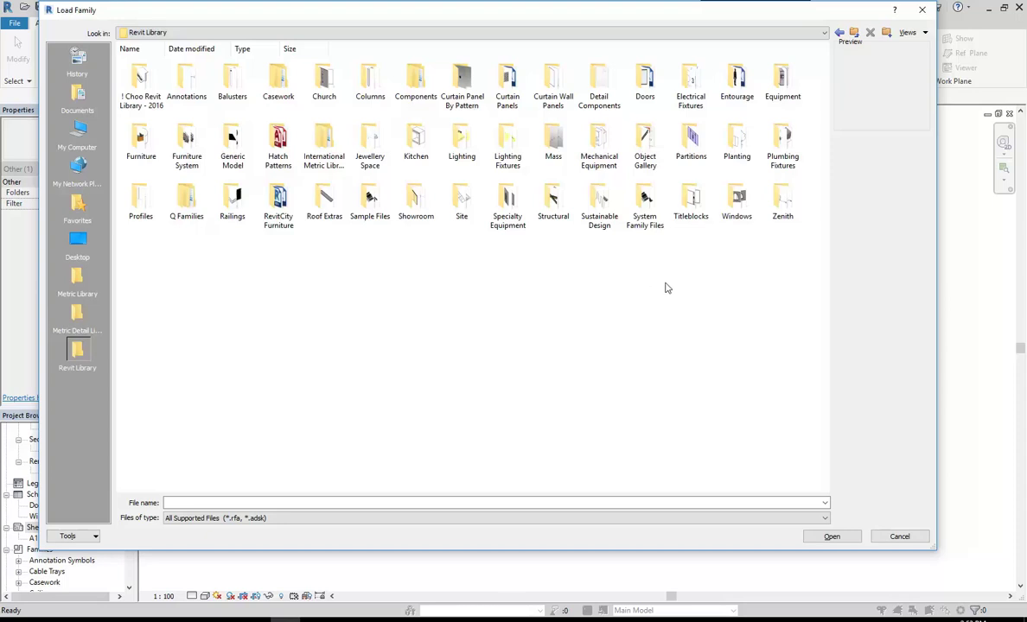
double_click(692, 202)
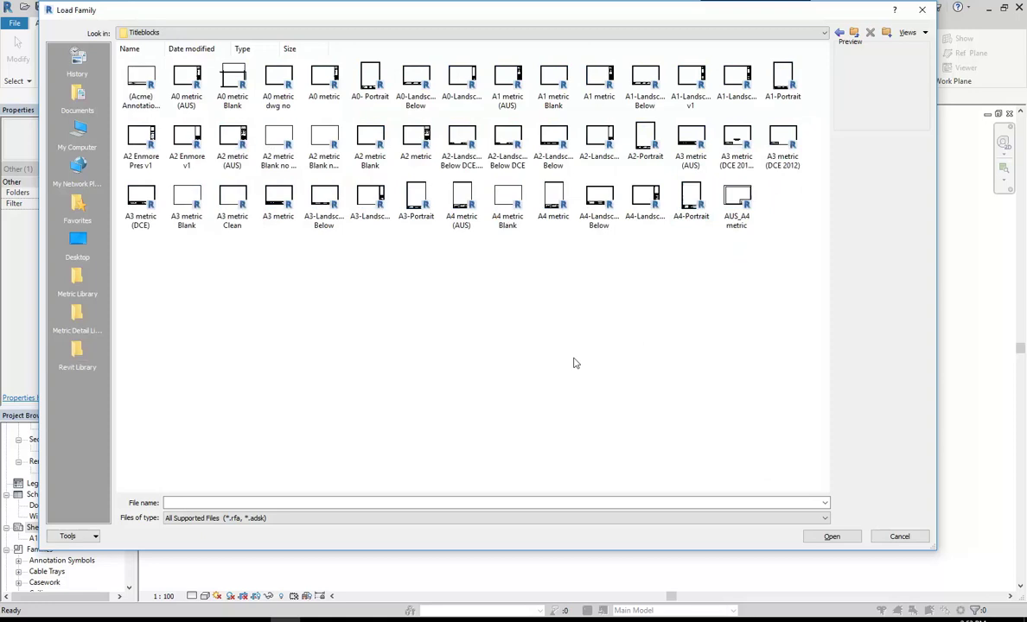
Preview the A3 metric (AUS), (DCE 2012) Cover and (DCE 2012) titleblocks and show the folder's files as large icons
click(691, 140)
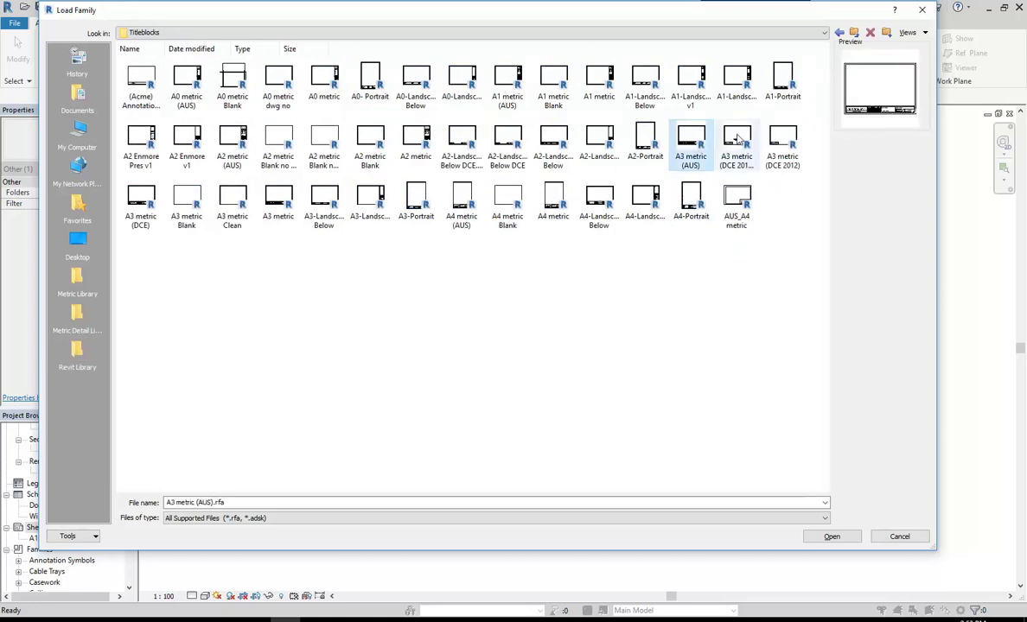
click(738, 140)
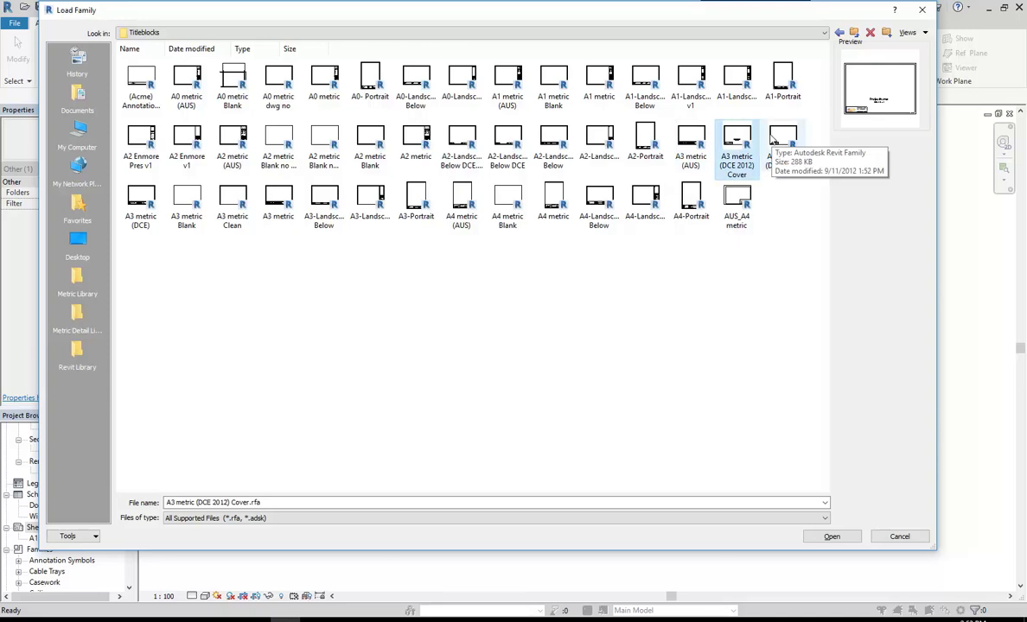
click(784, 143)
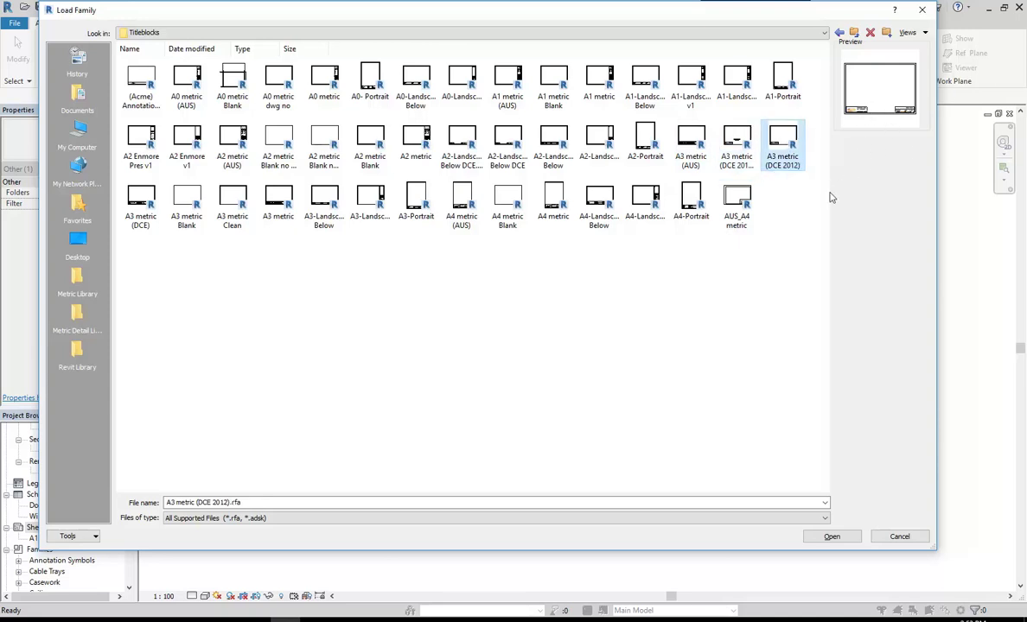
right_click(783, 201)
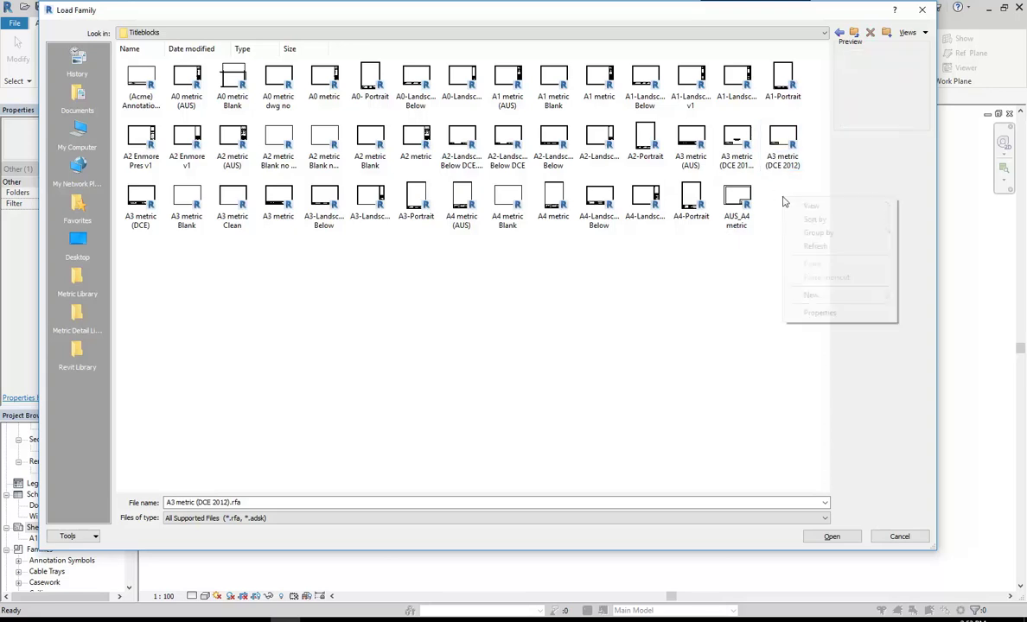
mouse_move(813, 208)
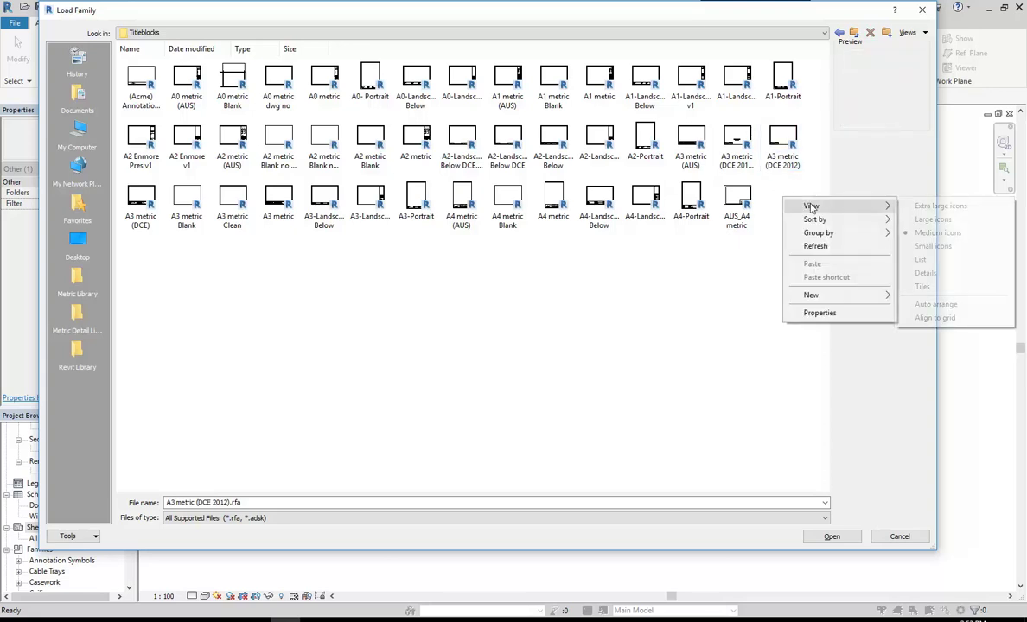
click(927, 220)
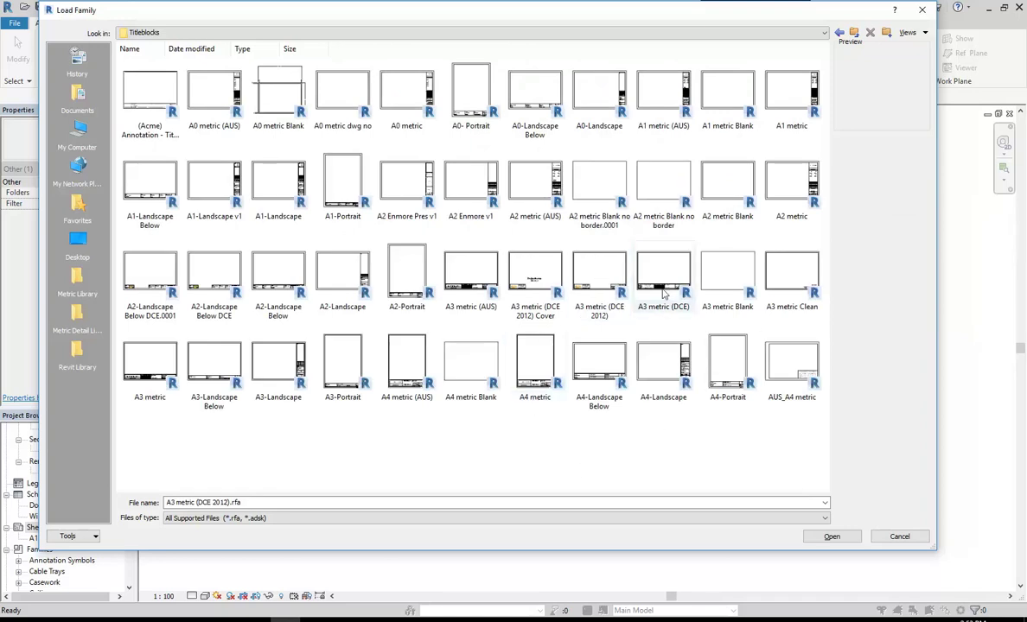
Compare the previews of the A3 metric (DCE), (DCE 2012), Blank and Clean titleblocks
click(666, 270)
click(736, 266)
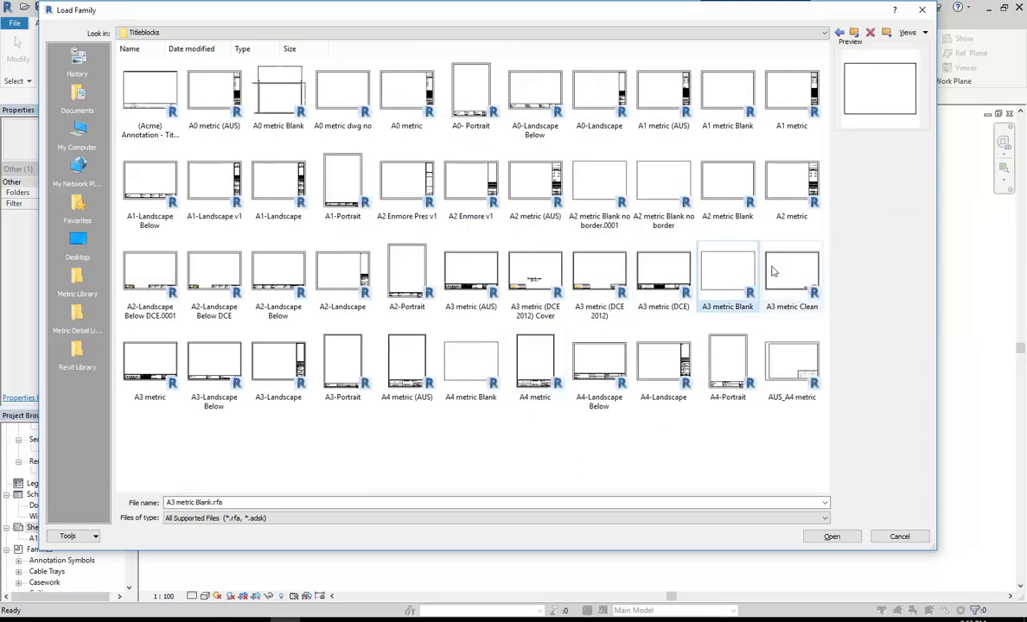
click(772, 272)
click(744, 276)
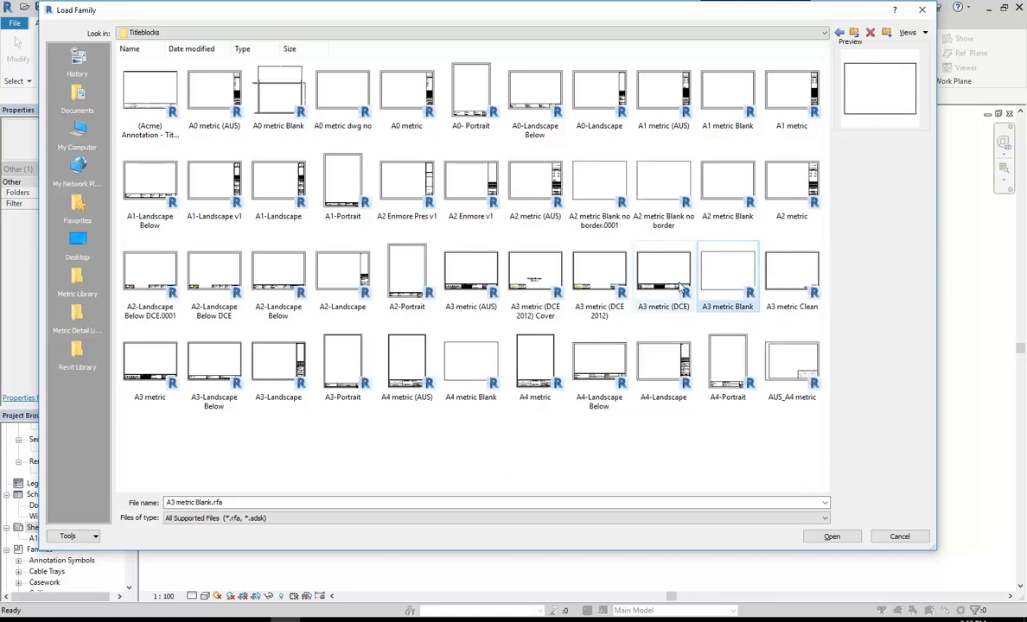
click(605, 277)
click(668, 283)
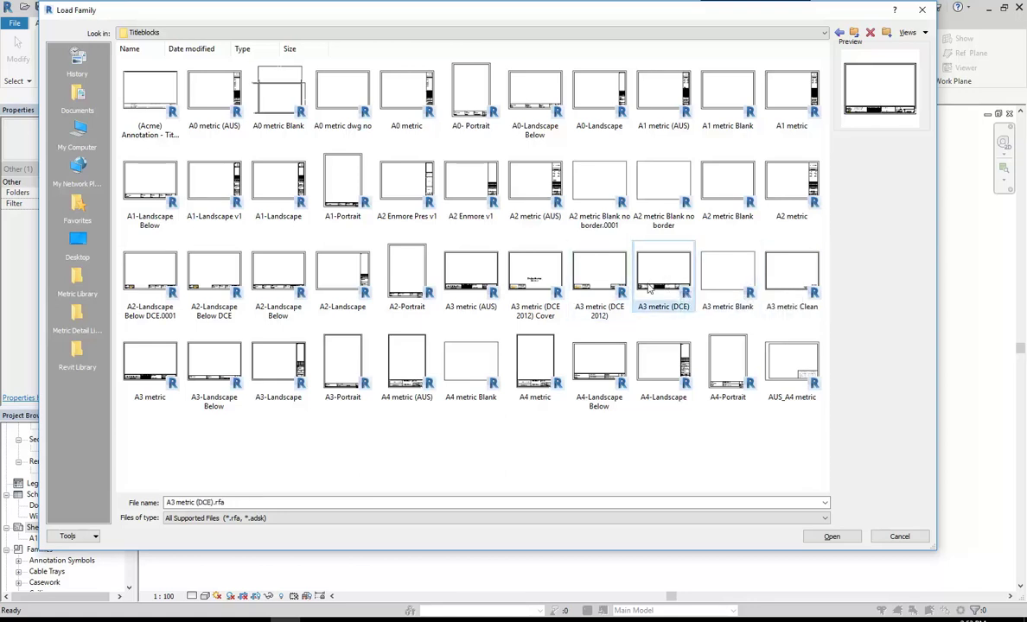
click(603, 272)
click(661, 279)
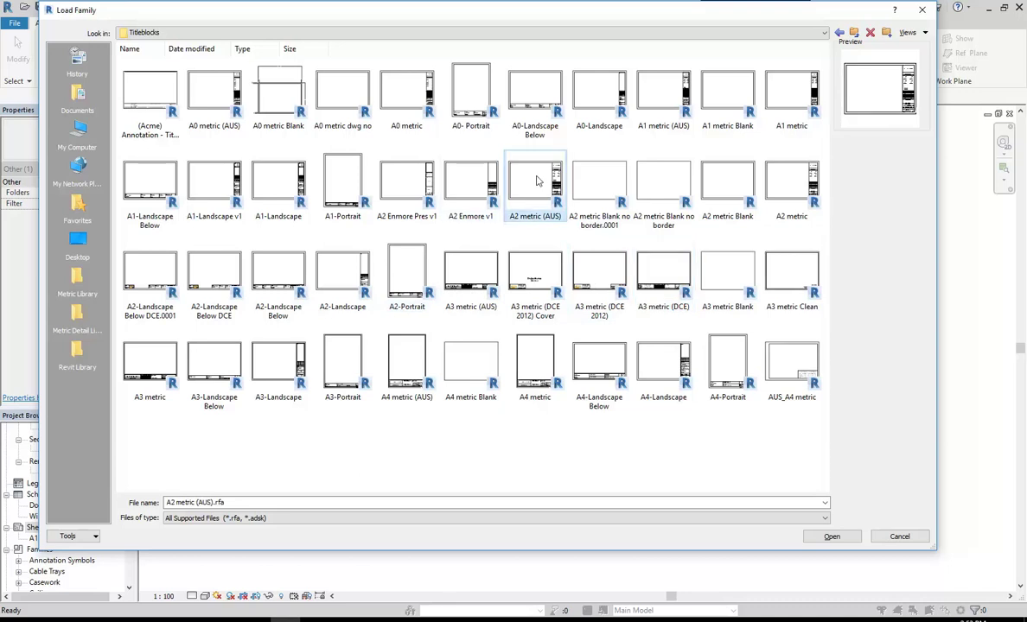
click(731, 264)
click(787, 281)
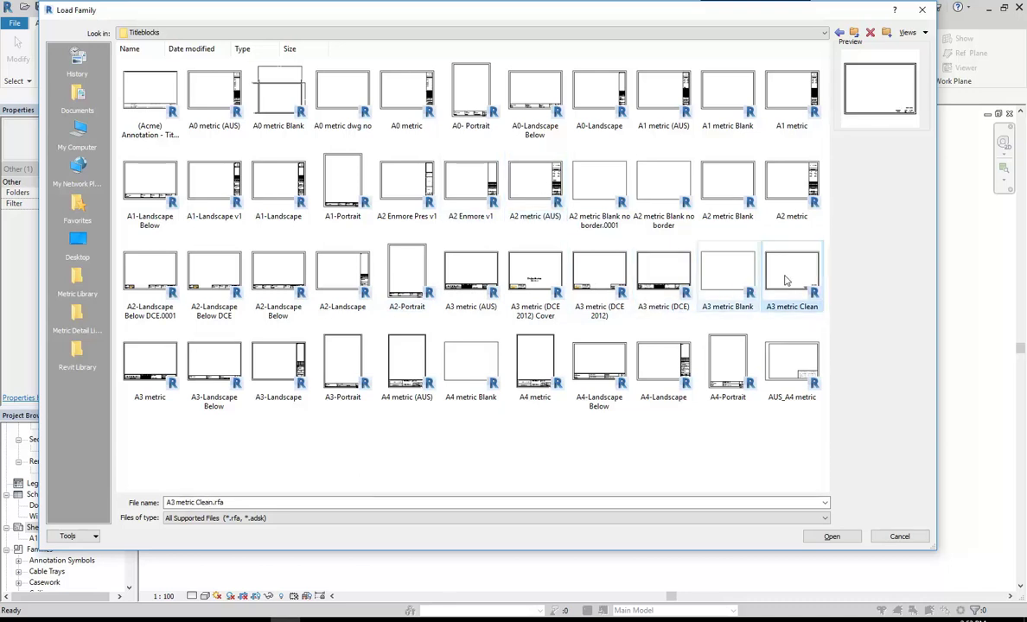
Compare the A3 metric Blank and A3 metric Clean titleblock previews once more
click(733, 282)
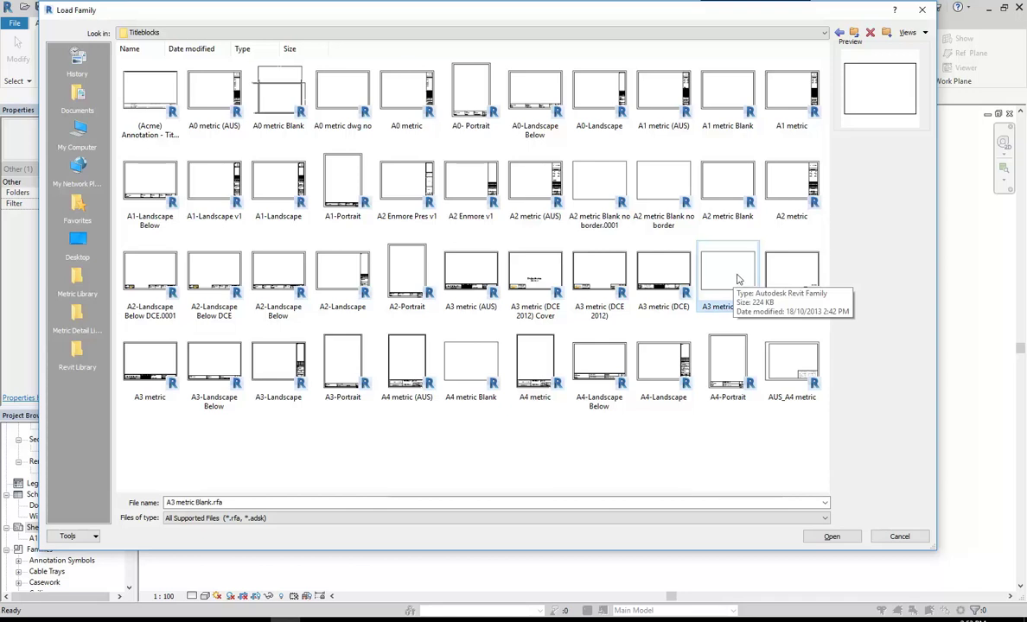
click(787, 277)
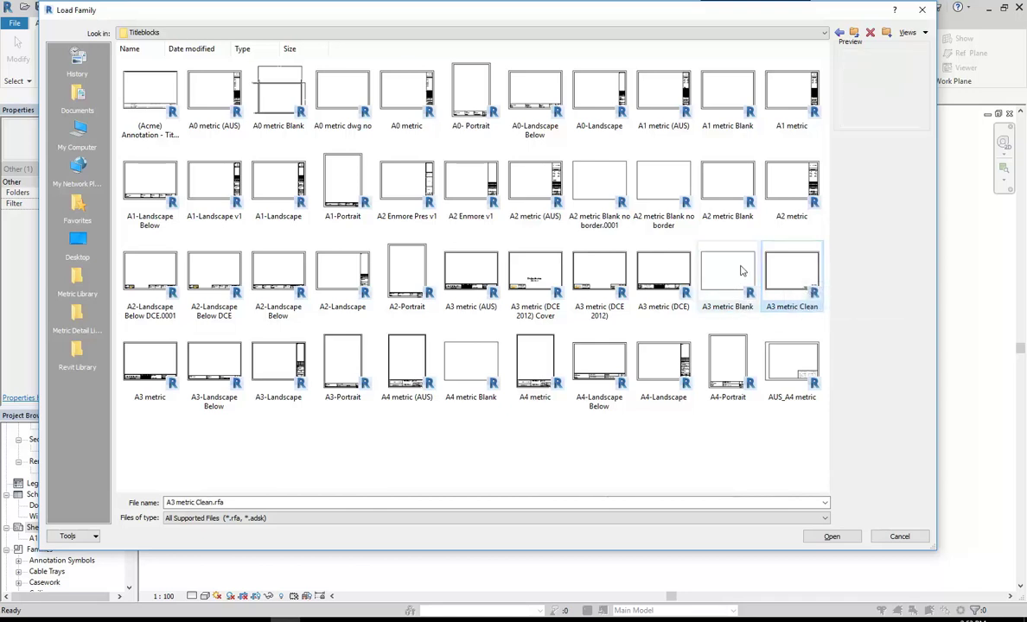
click(728, 273)
click(783, 278)
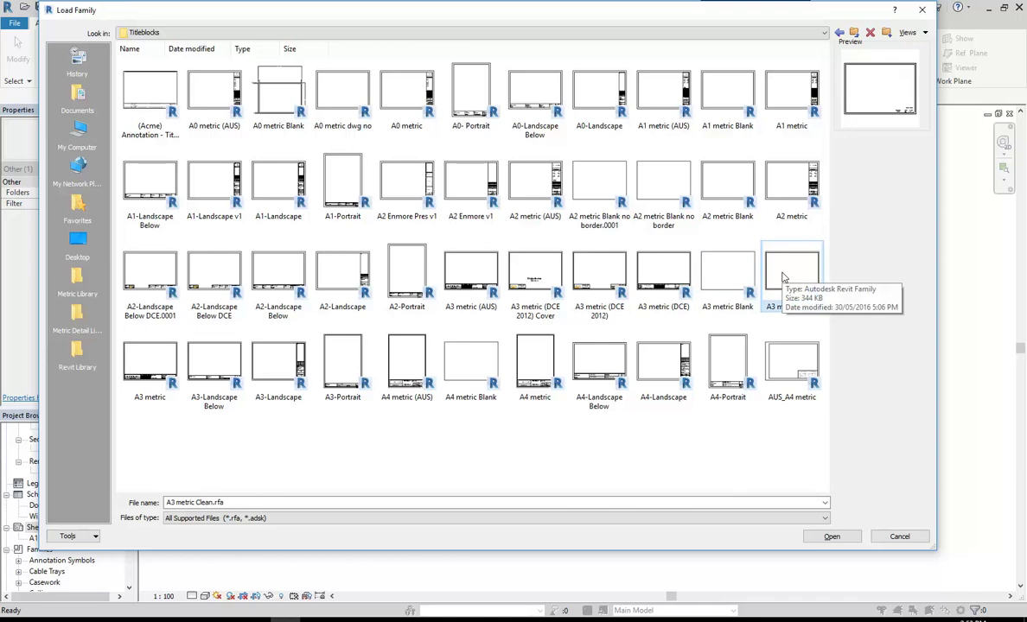
Load the A3 metric (DCE 2012) titleblock and create the new sheet with its Landscape type
click(592, 281)
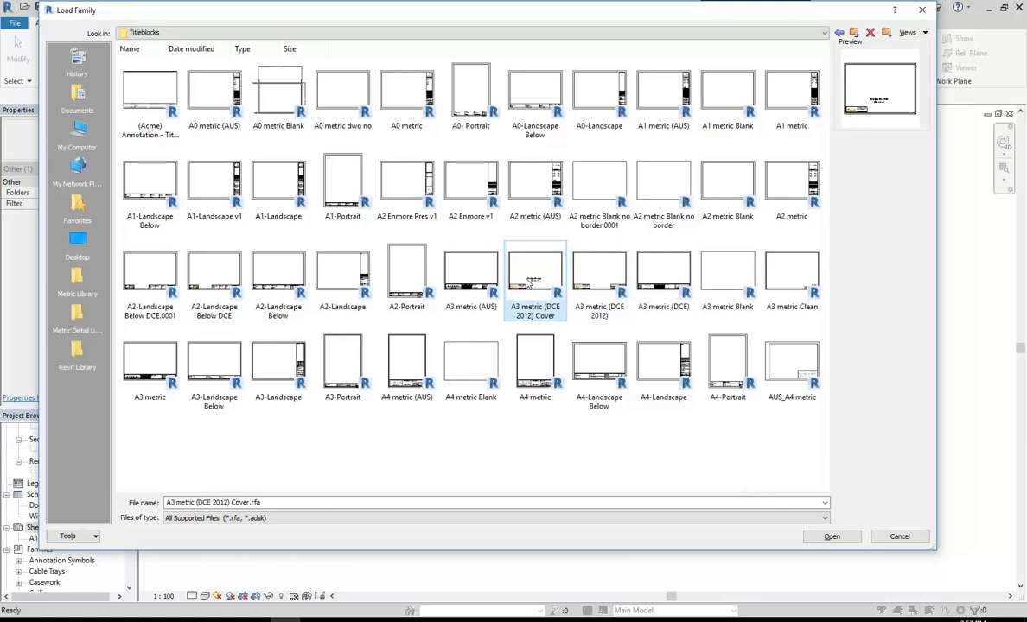
click(577, 267)
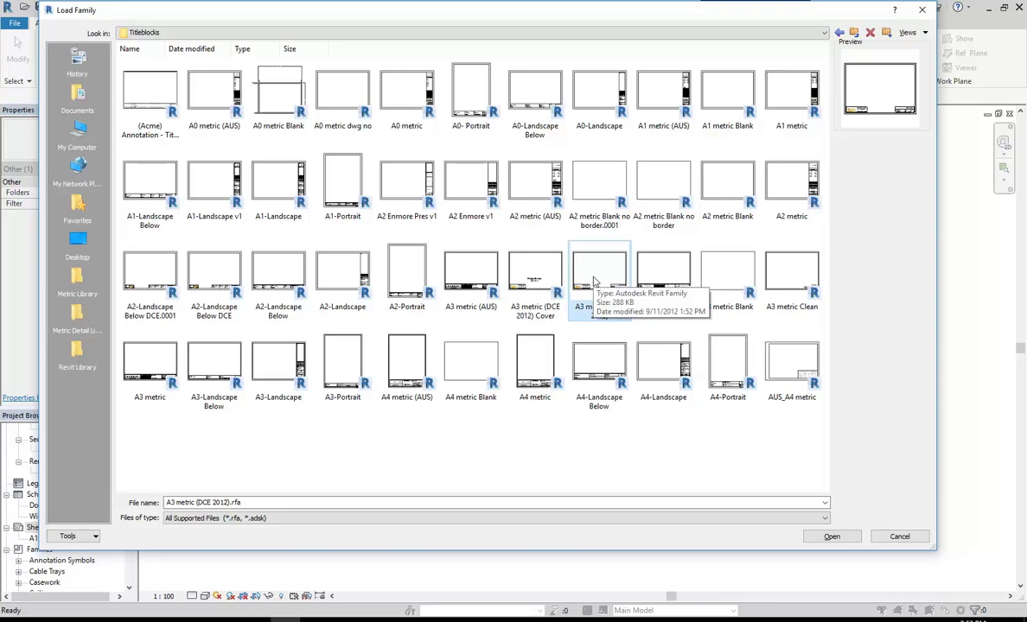
double_click(594, 281)
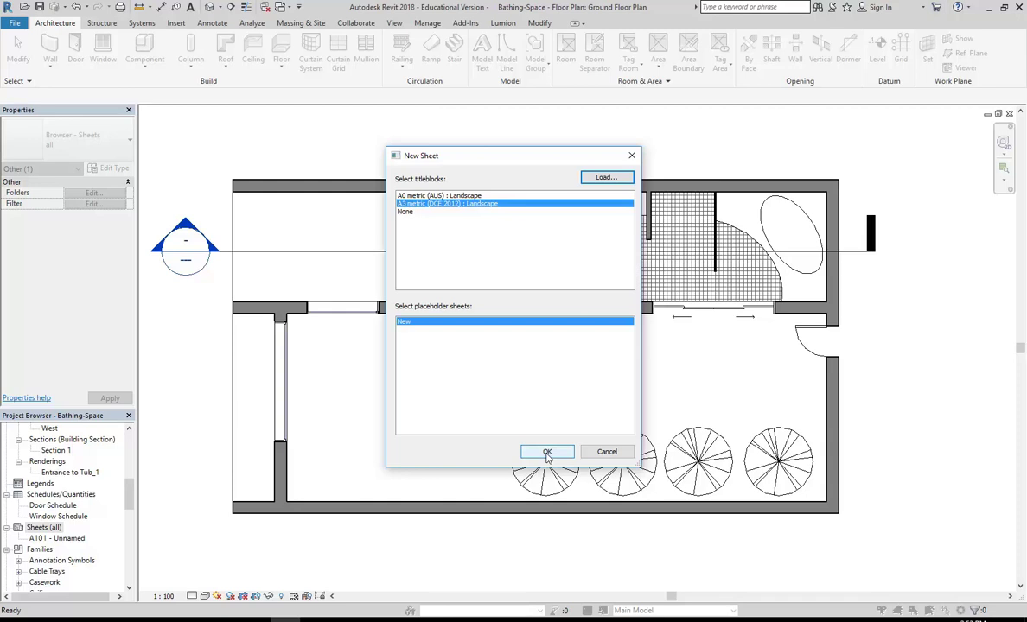
click(547, 453)
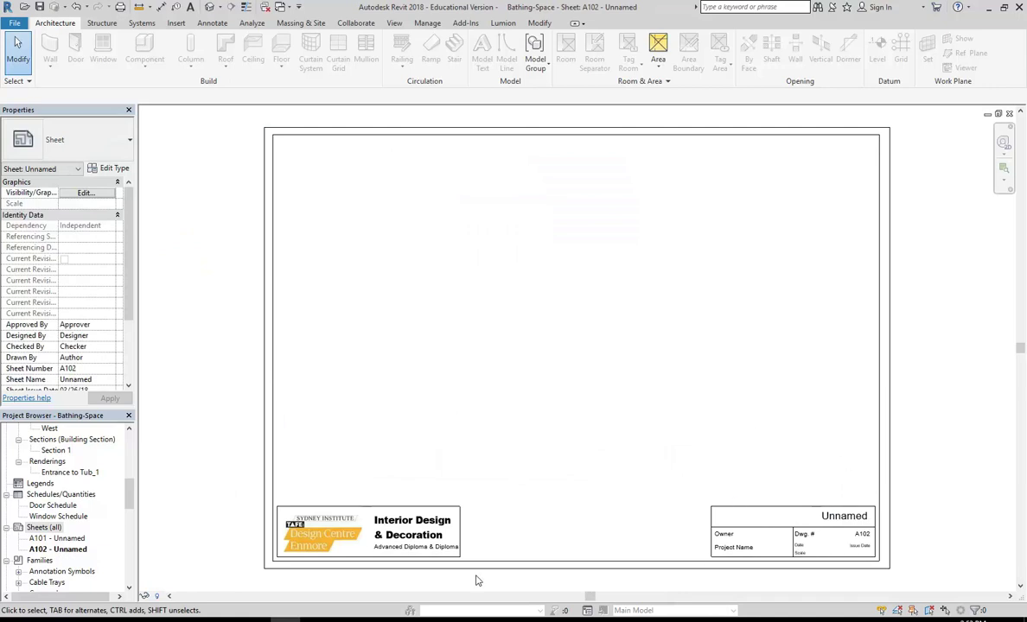
Place the Ground Floor Plan view in the upper-left area of sheet A102
scroll(448, 538, up, 3)
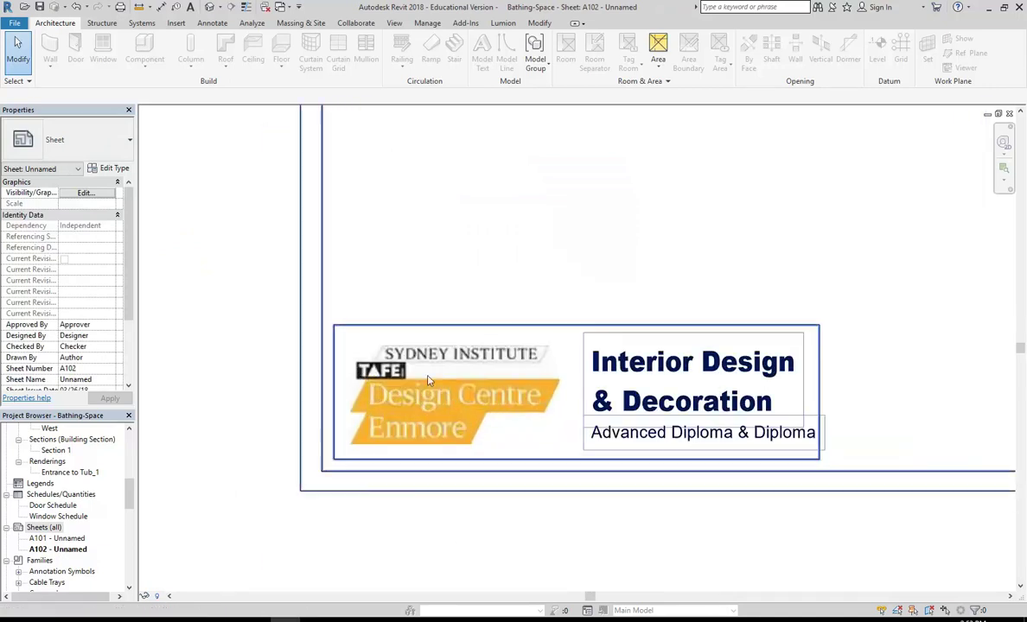
scroll(543, 318, down, 1)
middle_drag(543, 318, 423, 430)
scroll(541, 339, down, 5)
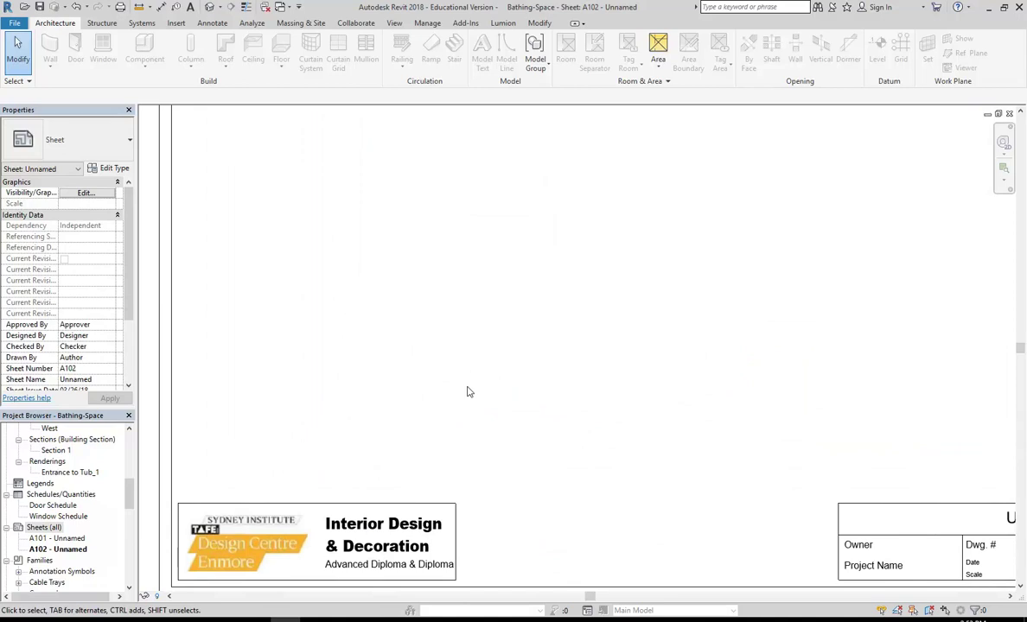
mouse_move(479, 397)
middle_down()
mouse_move(478, 412)
mouse_move(487, 387)
middle_up()
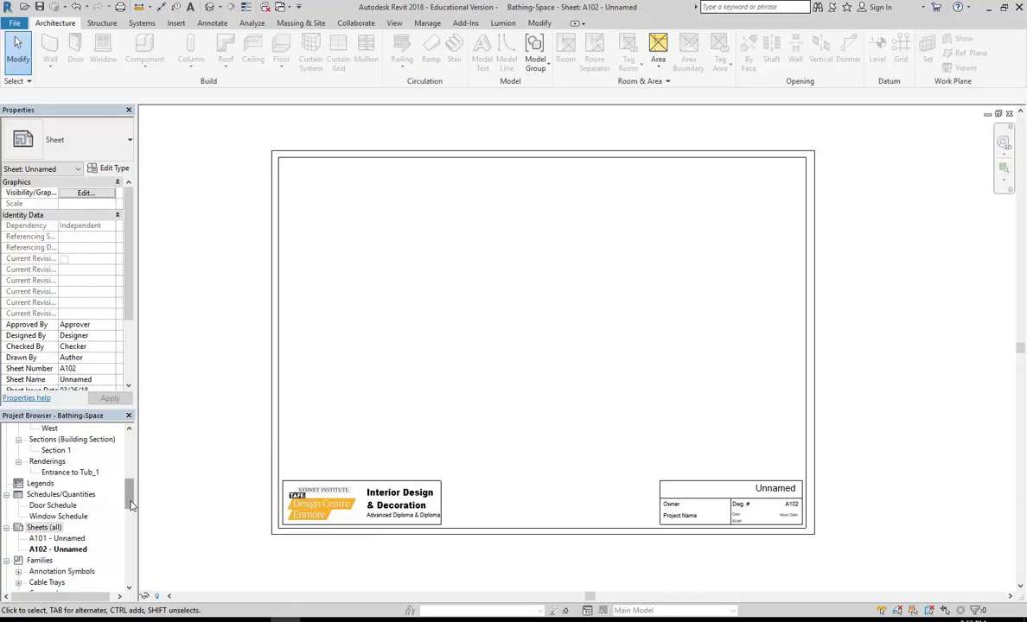
drag(130, 506, 131, 458)
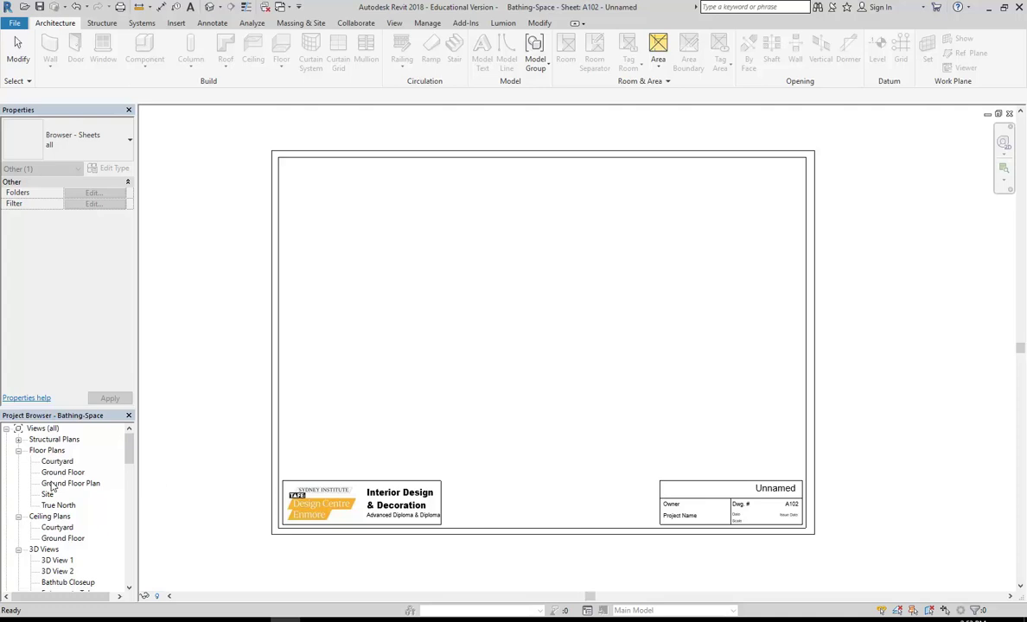
drag(52, 489, 541, 320)
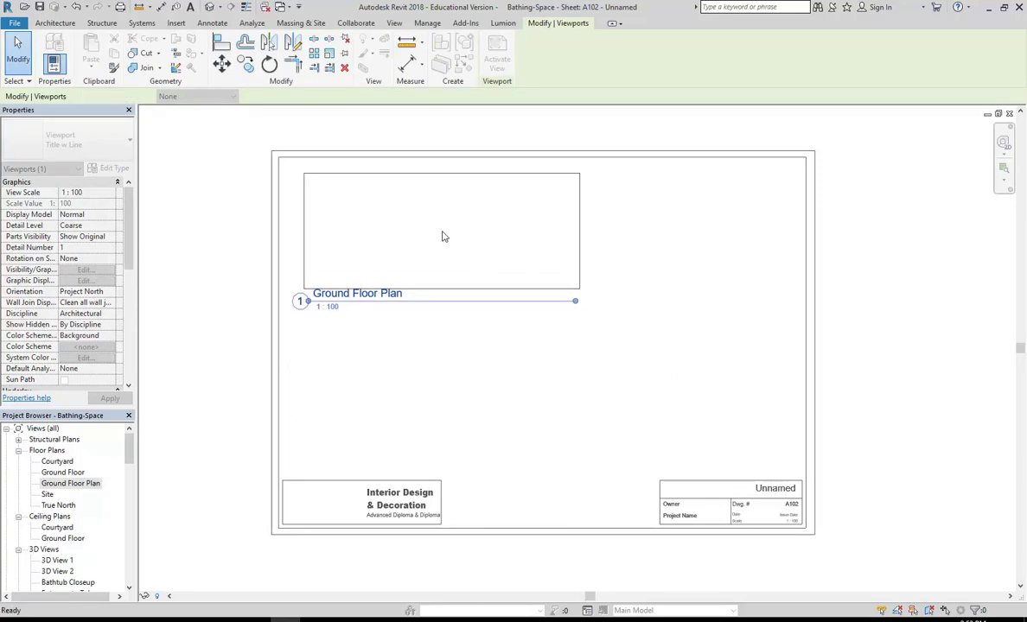
click(442, 236)
click(510, 401)
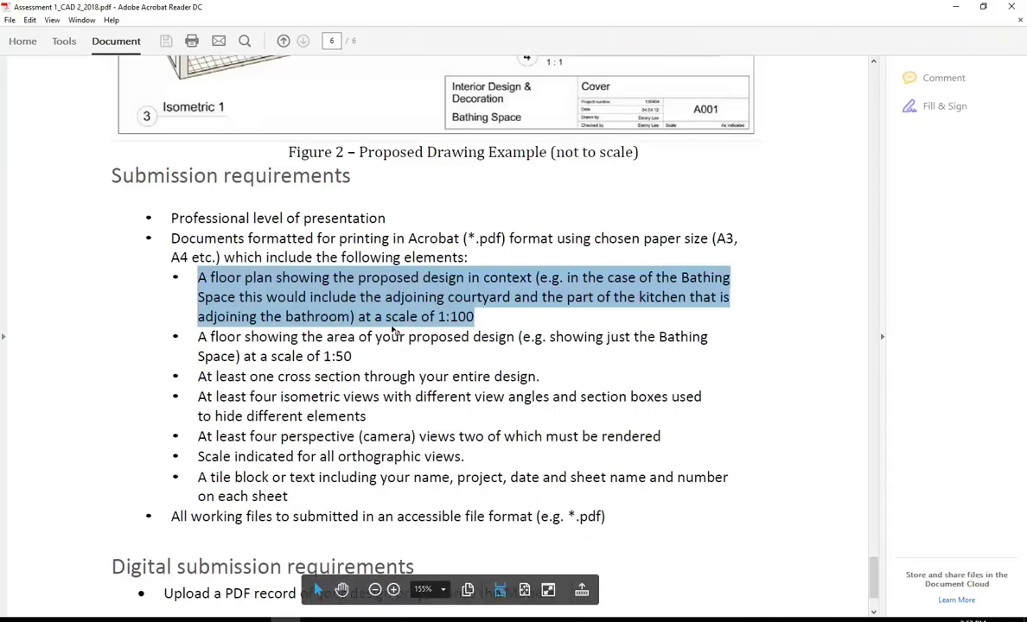
Review the 1:50 floor plan requirement in the assessment PDF in Acrobat Reader and return to Revit
click(401, 313)
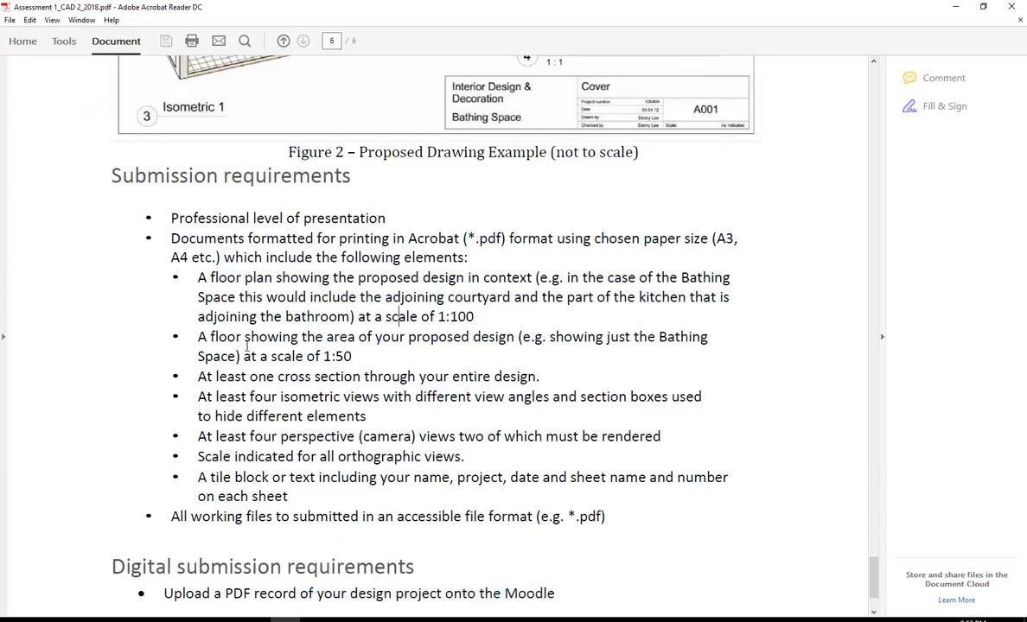
drag(197, 337, 349, 350)
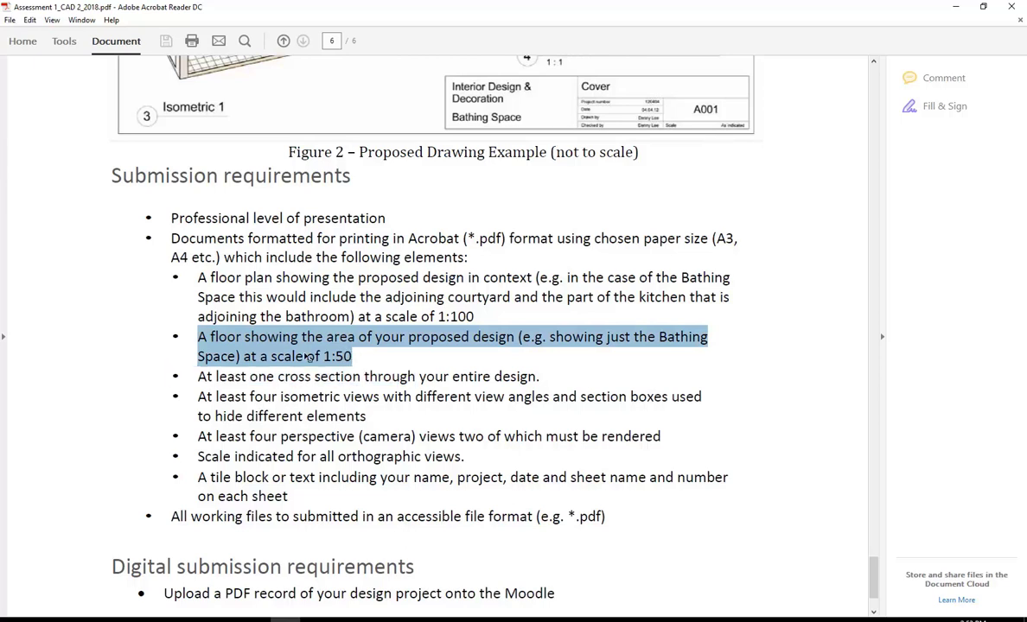
click(321, 356)
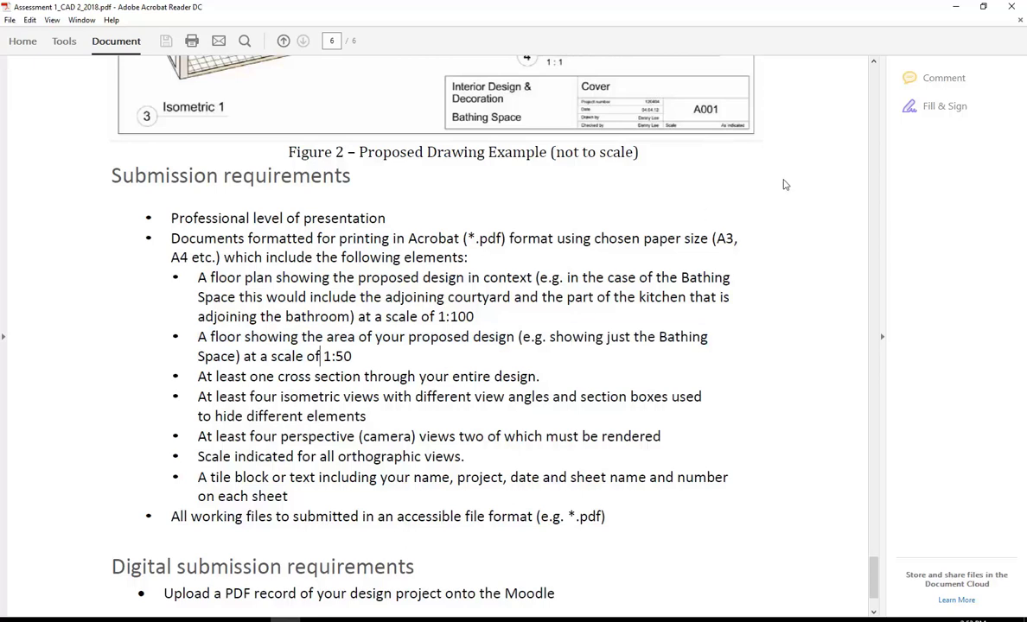
click(957, 8)
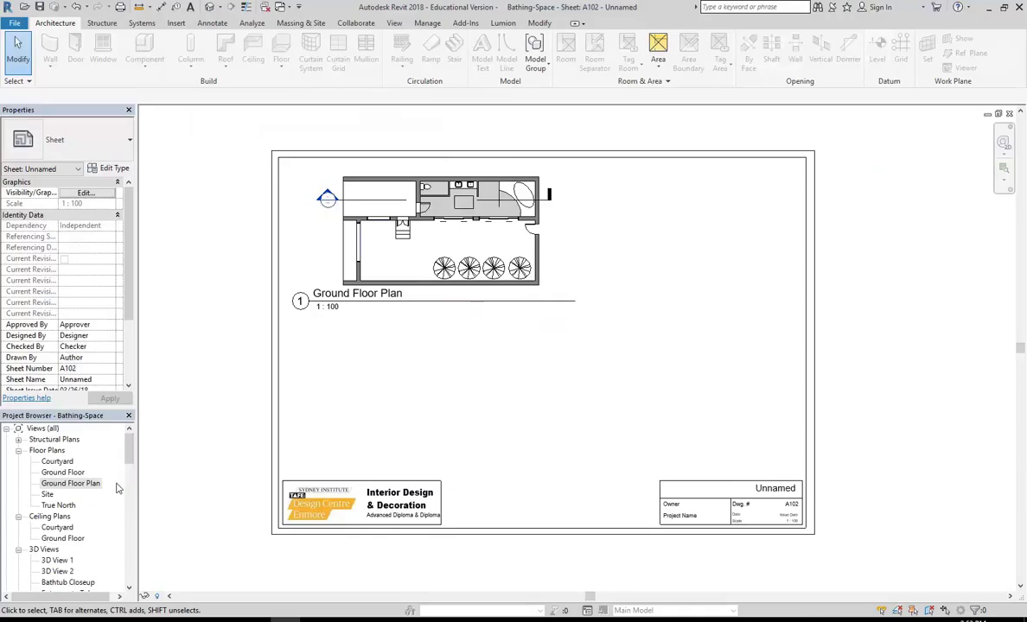
Open the Ground Floor Plan view for editing
click(84, 484)
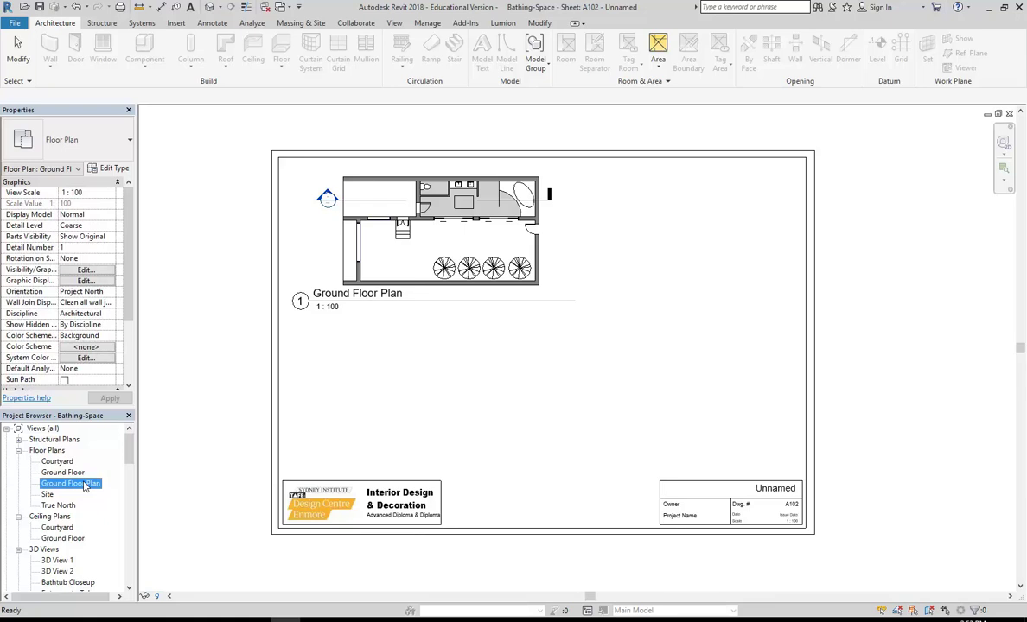
double_click(84, 485)
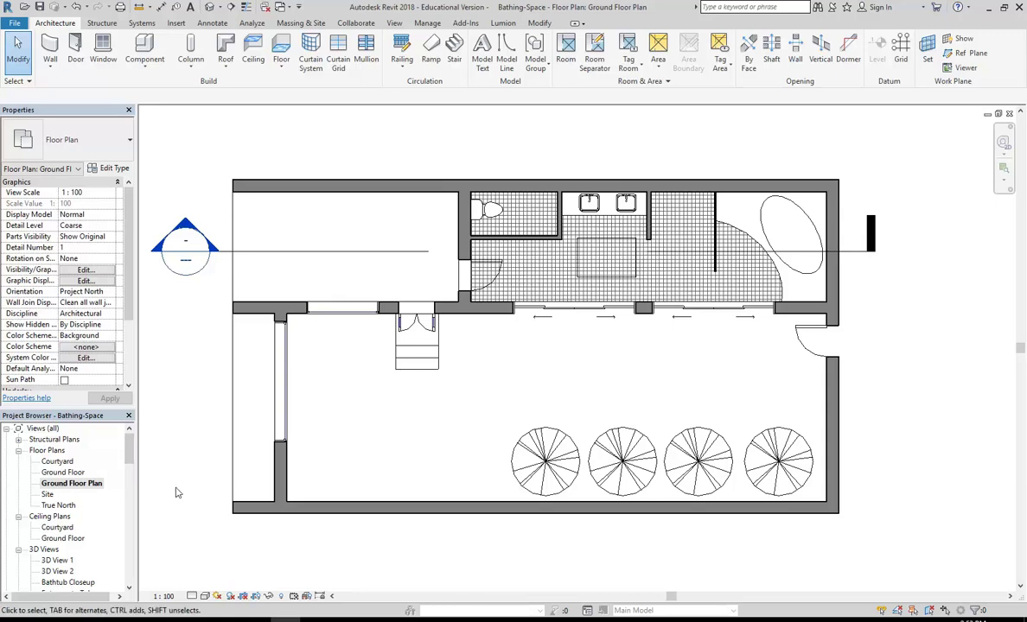
right_click(68, 485)
mouse_move(143, 326)
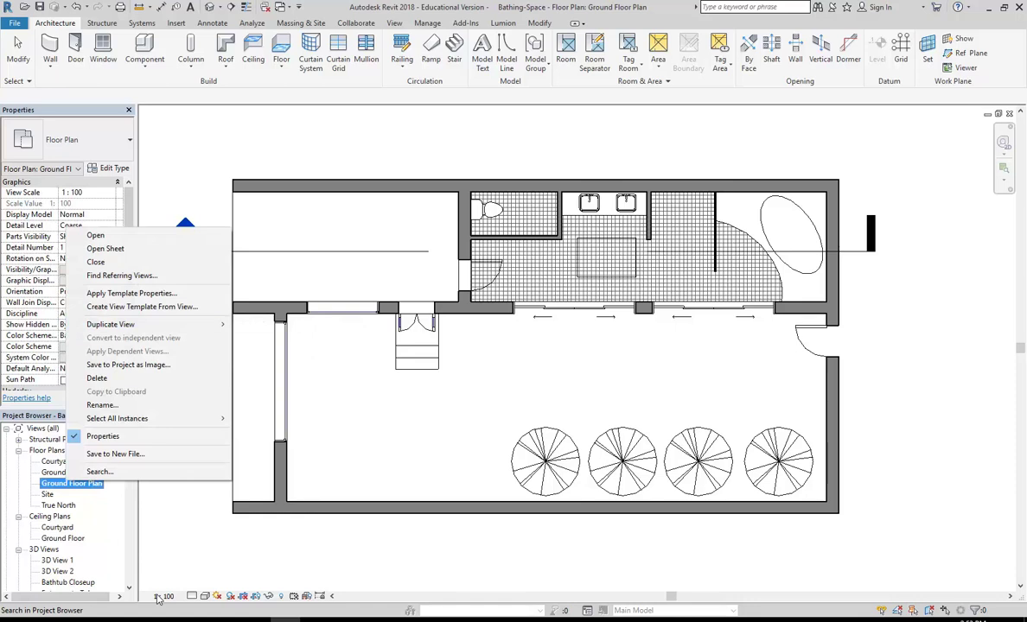
click(267, 503)
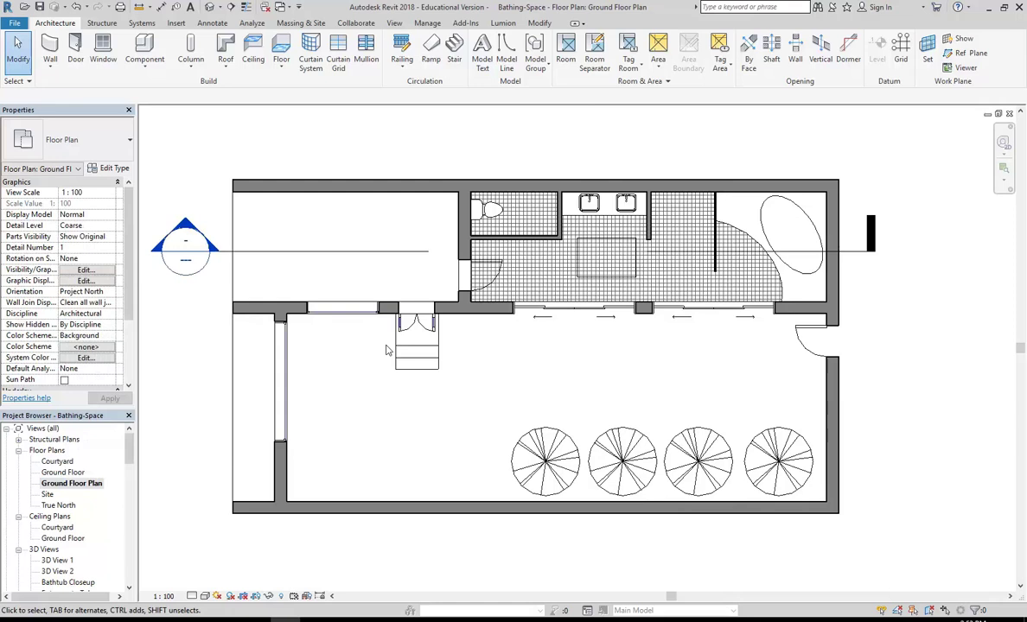
Draw a rectangular callout around the bathroom area along the upper part of the floor plan
click(395, 23)
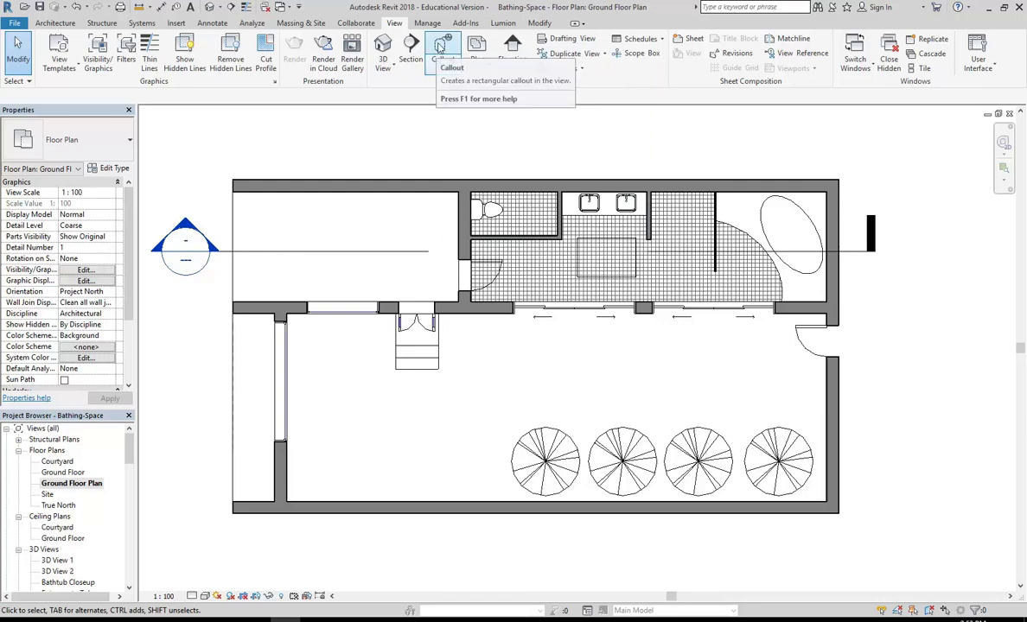
click(440, 47)
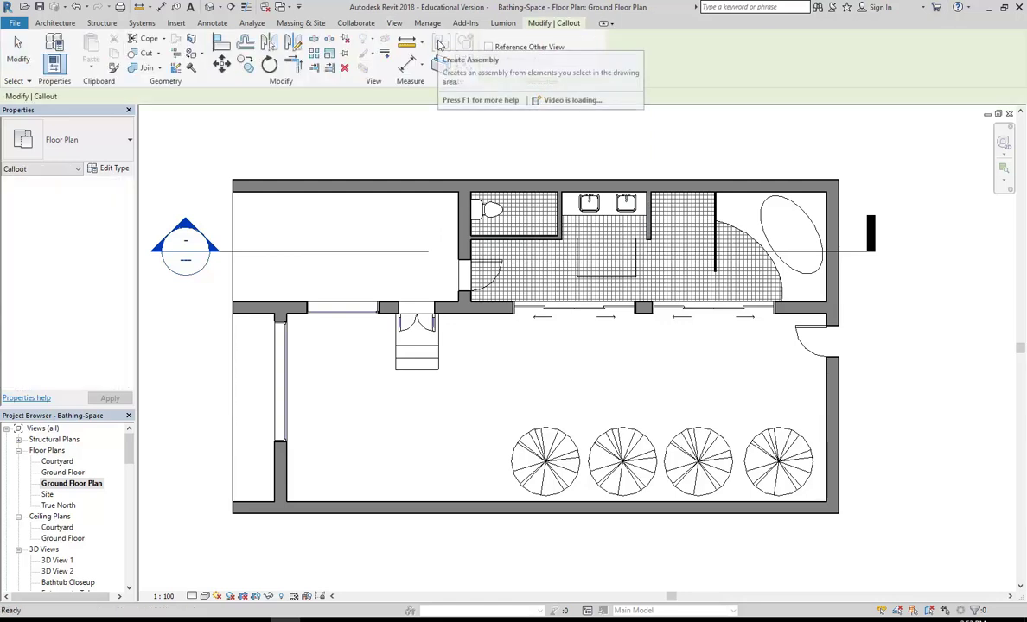
click(439, 162)
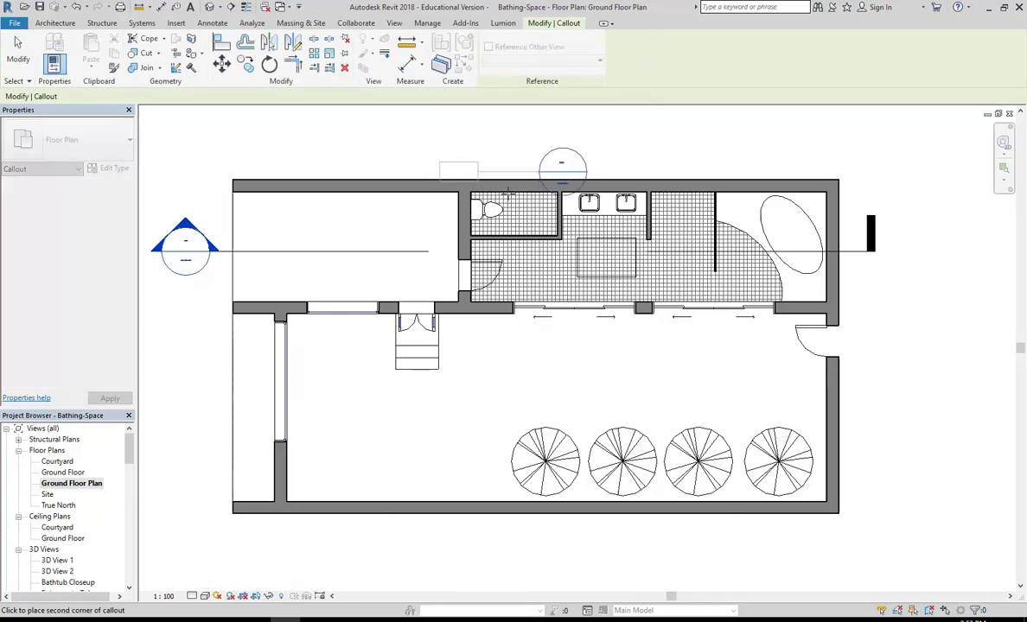
click(851, 321)
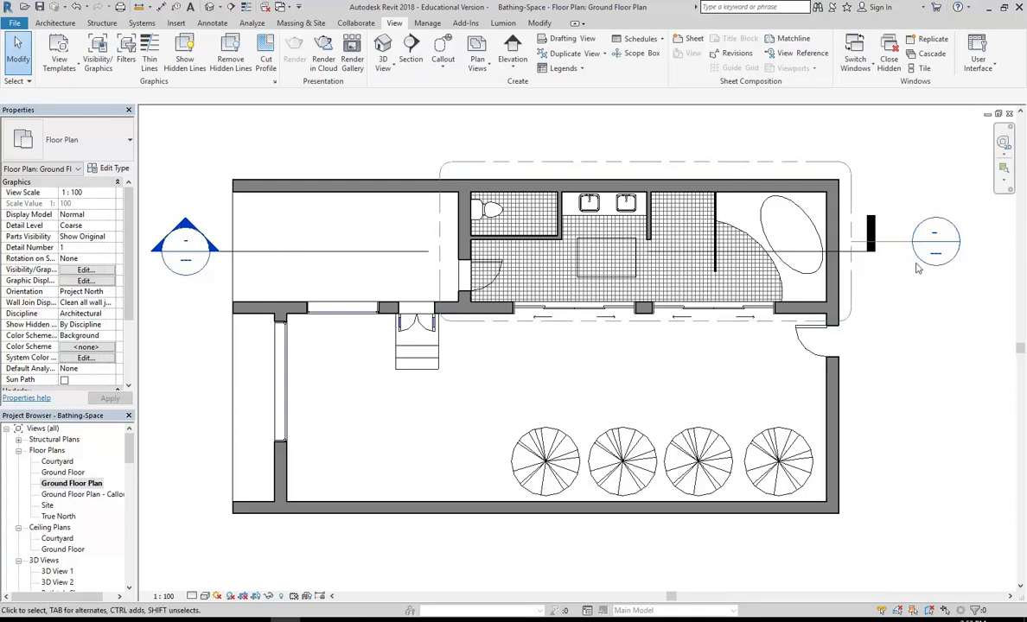
Pull the callout's left boundary slightly inward and move its head up clear of the section mark
click(450, 160)
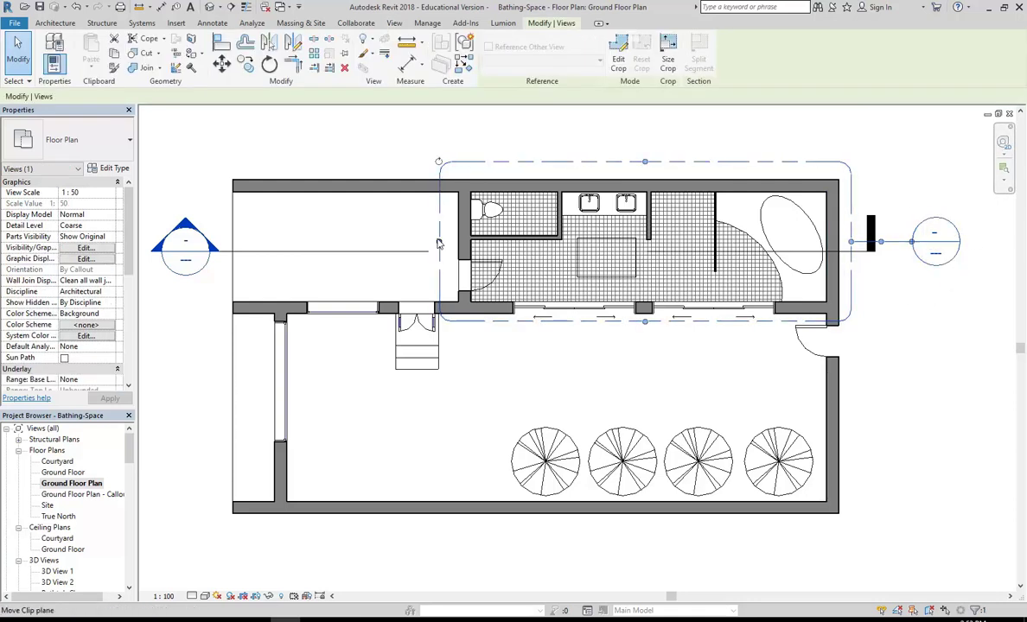
drag(438, 245, 446, 243)
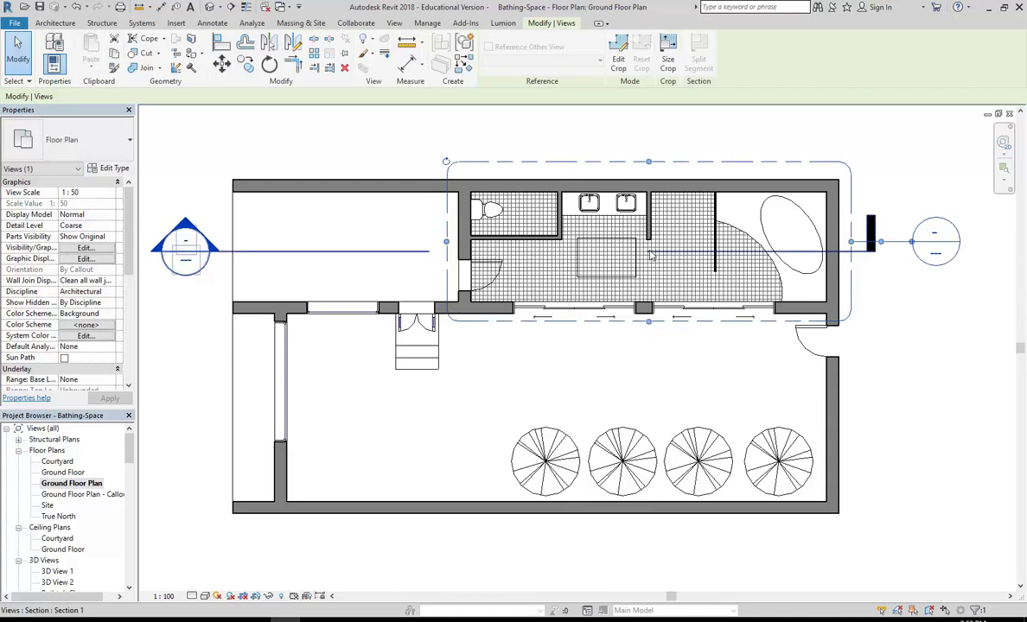
click(906, 324)
click(723, 162)
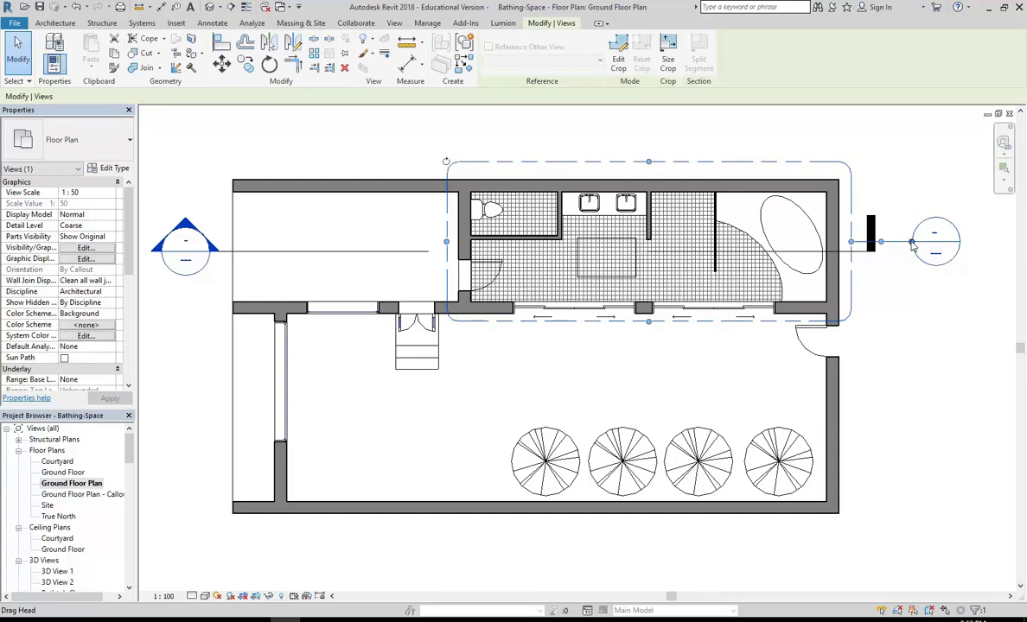
drag(912, 244, 908, 204)
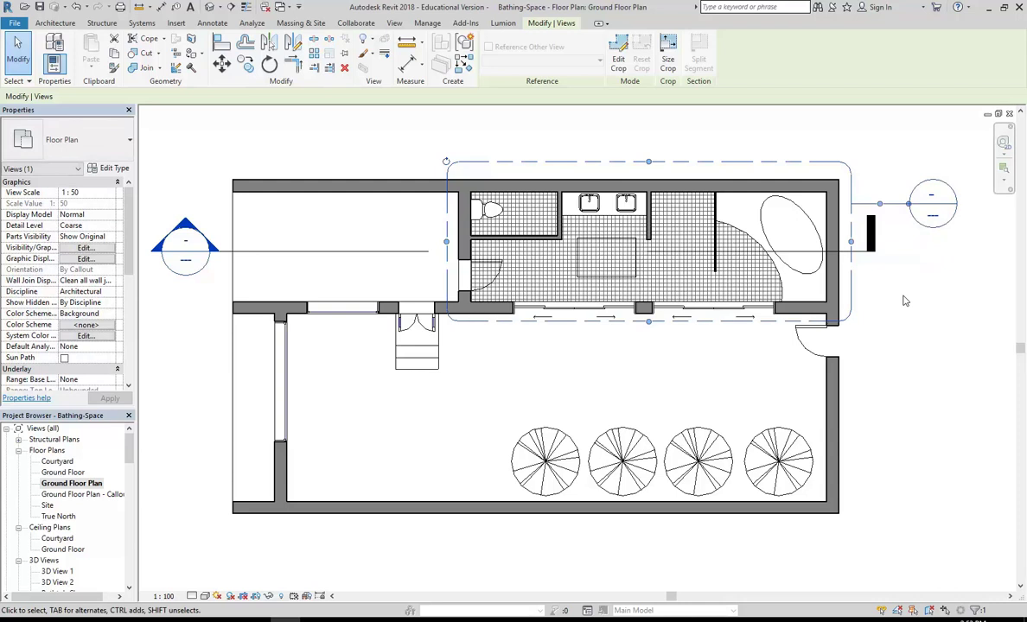
click(905, 301)
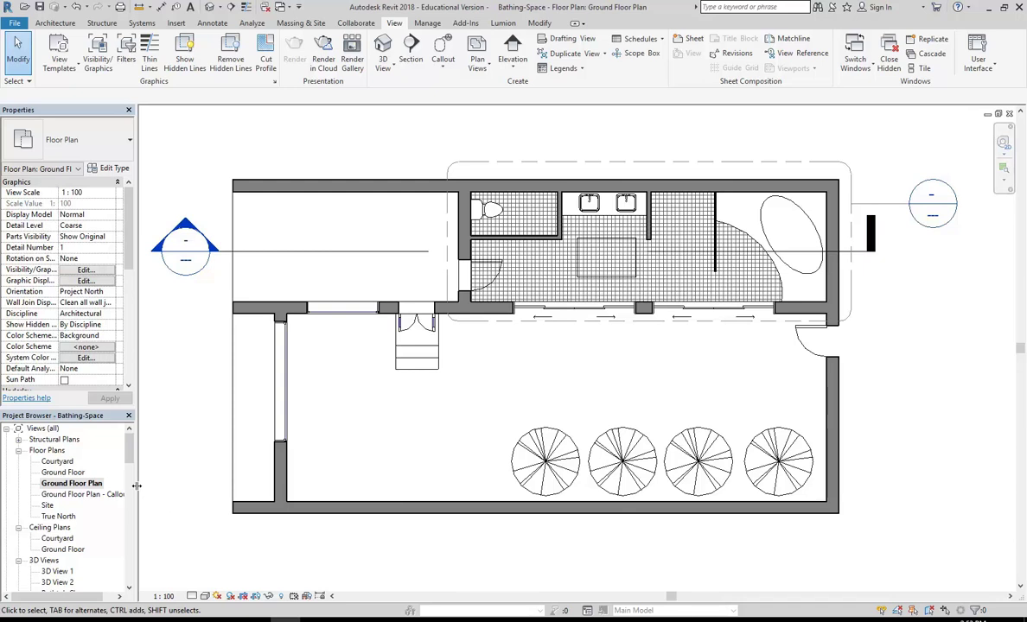
Widen the Project Browser to show full view names and open the Ground Floor Plan - Callout 1 view
drag(136, 456, 155, 455)
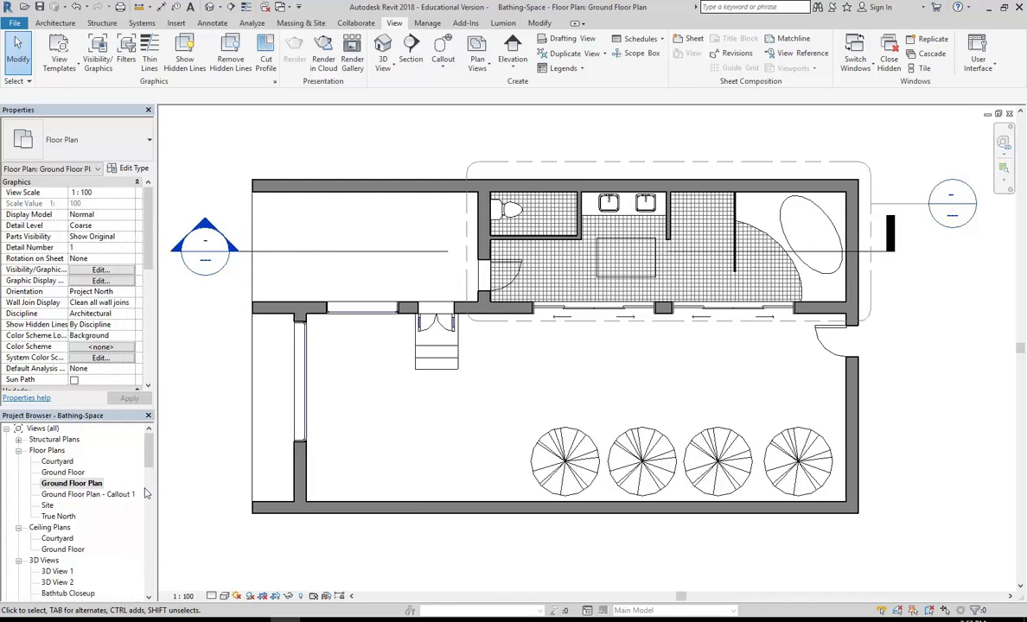
click(68, 486)
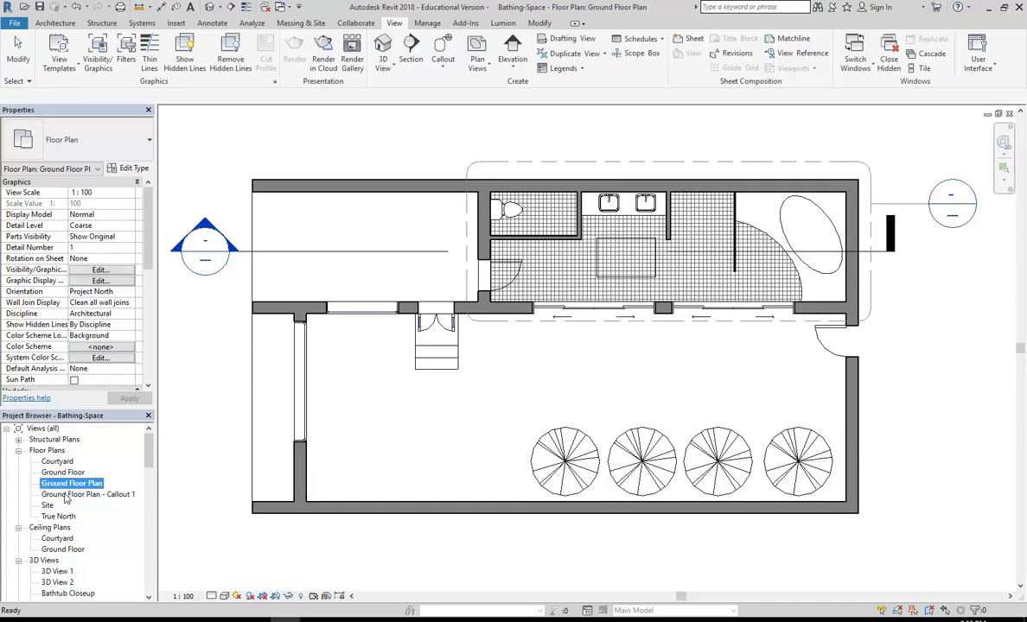
double_click(69, 496)
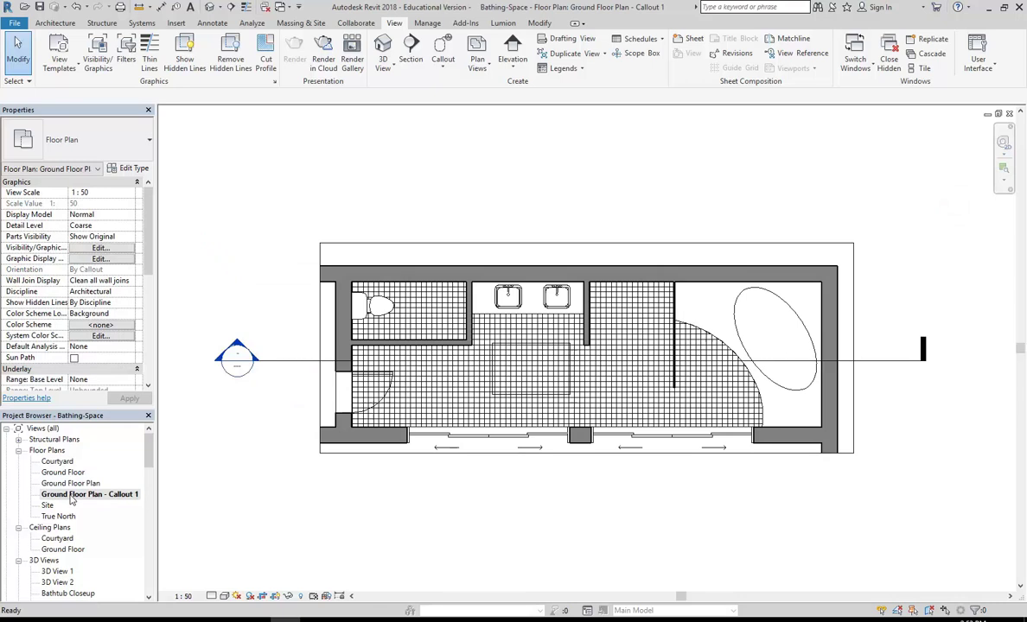
Pull the upper edge of the callout view's crop boundary slightly down towards the bathroom wall
click(480, 249)
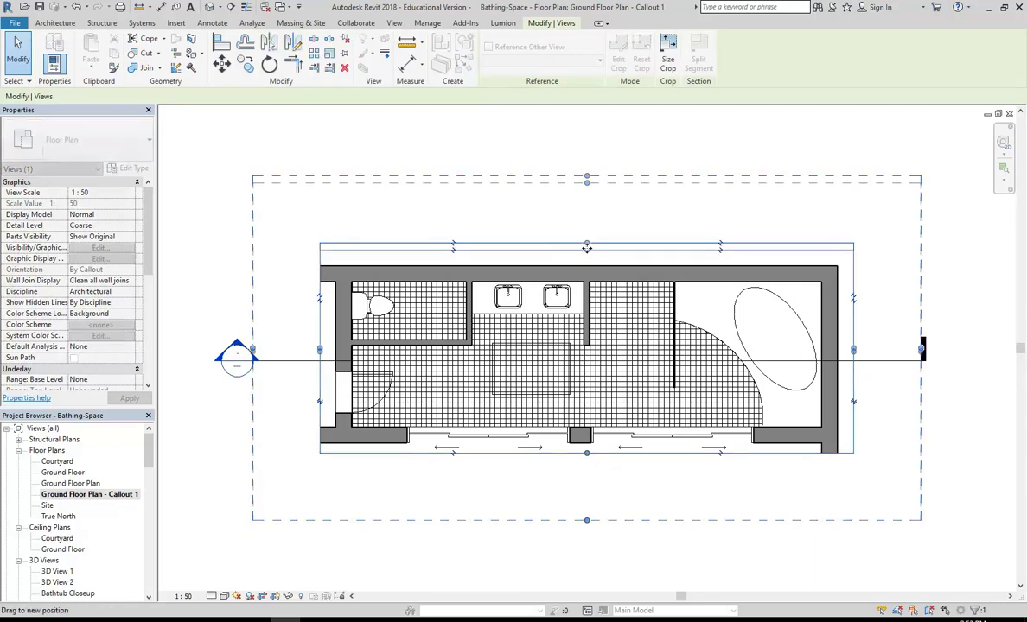
drag(587, 248, 587, 252)
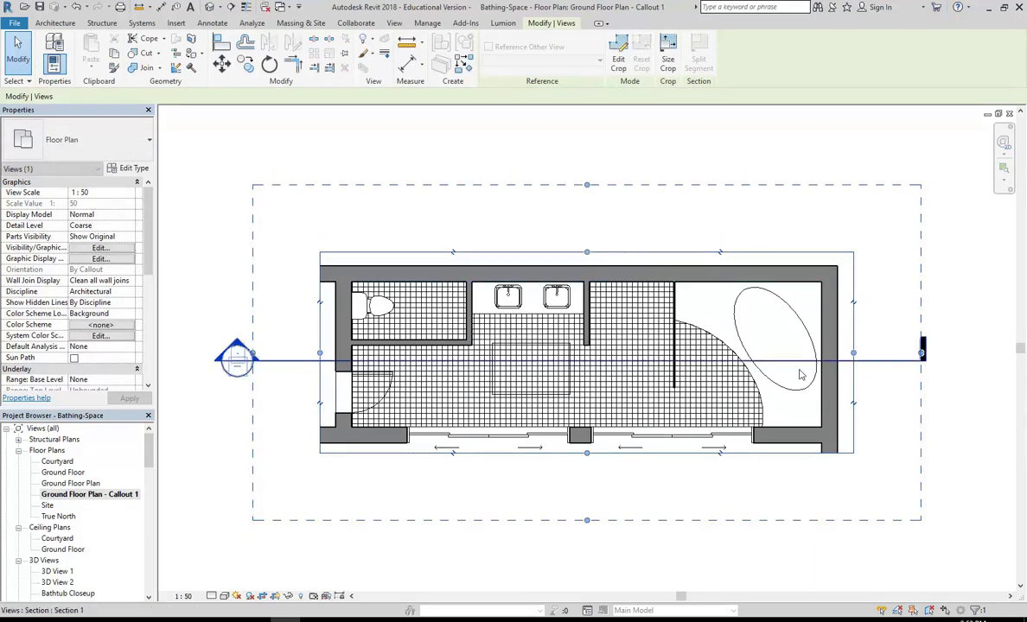
click(574, 245)
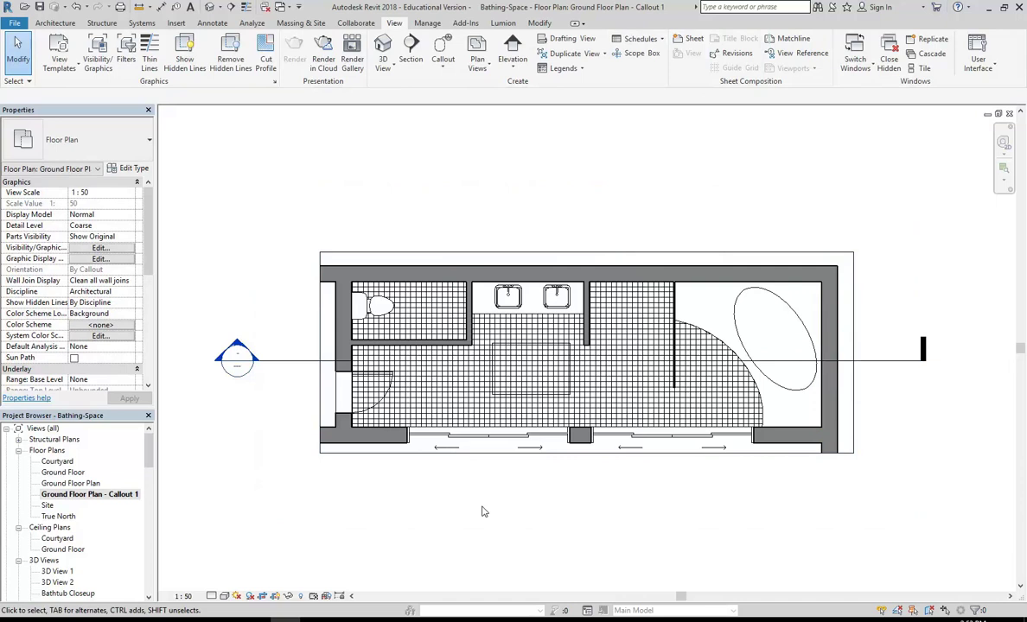
click(183, 596)
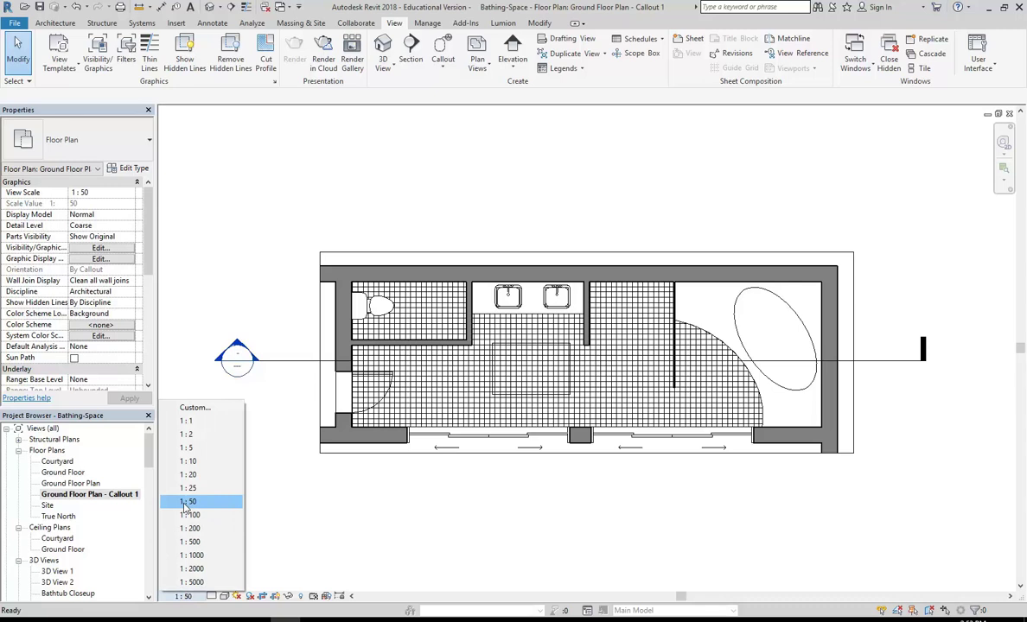
click(350, 462)
click(380, 454)
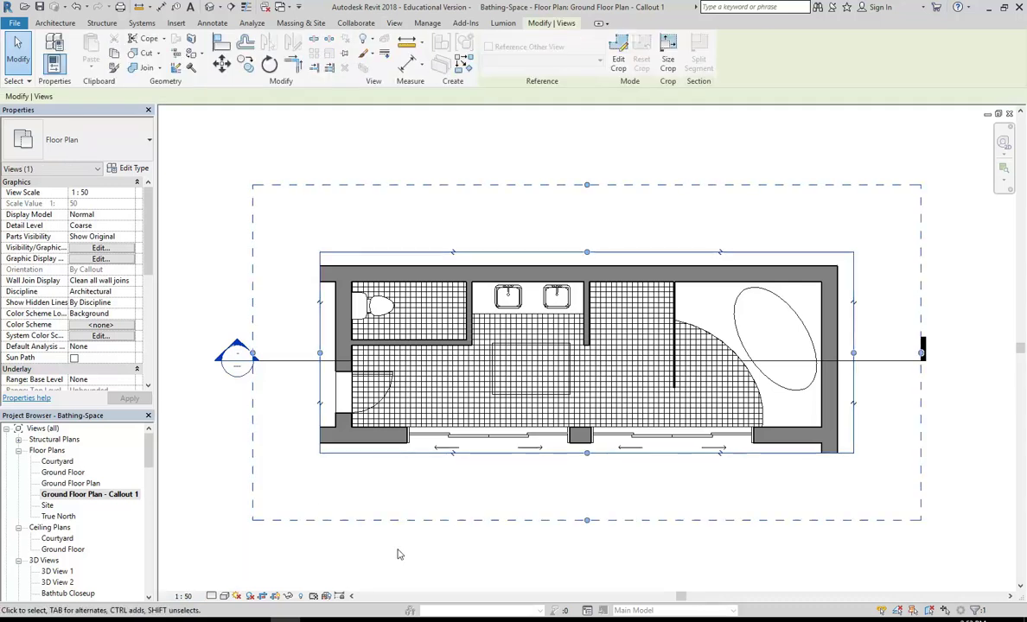
click(398, 554)
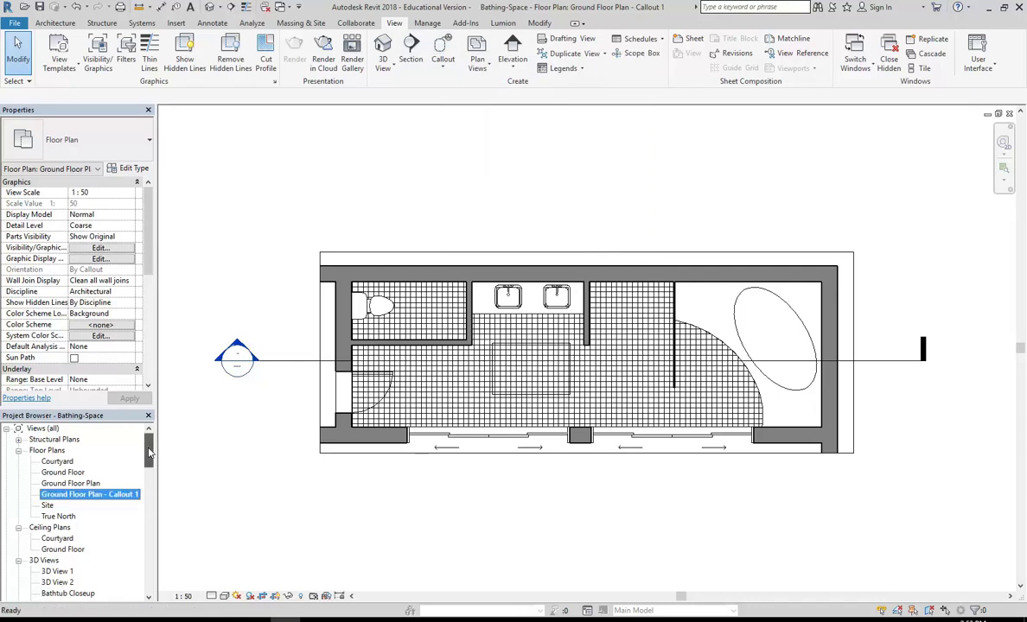
Open sheet A102 and place the Ground Floor Plan - Callout 1 view below the Ground Floor Plan
drag(148, 451, 147, 513)
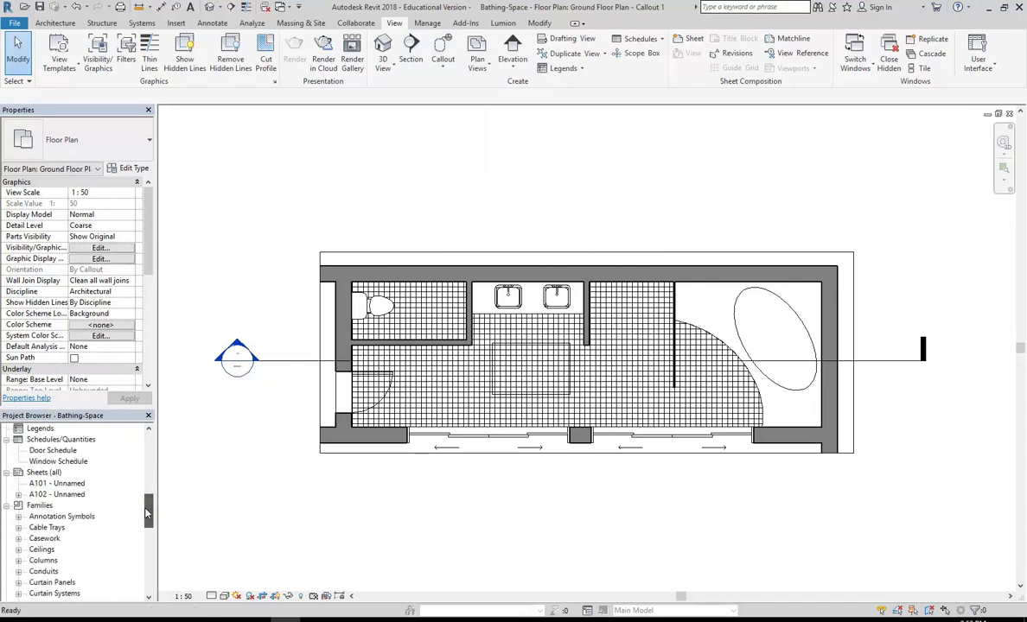
double_click(57, 494)
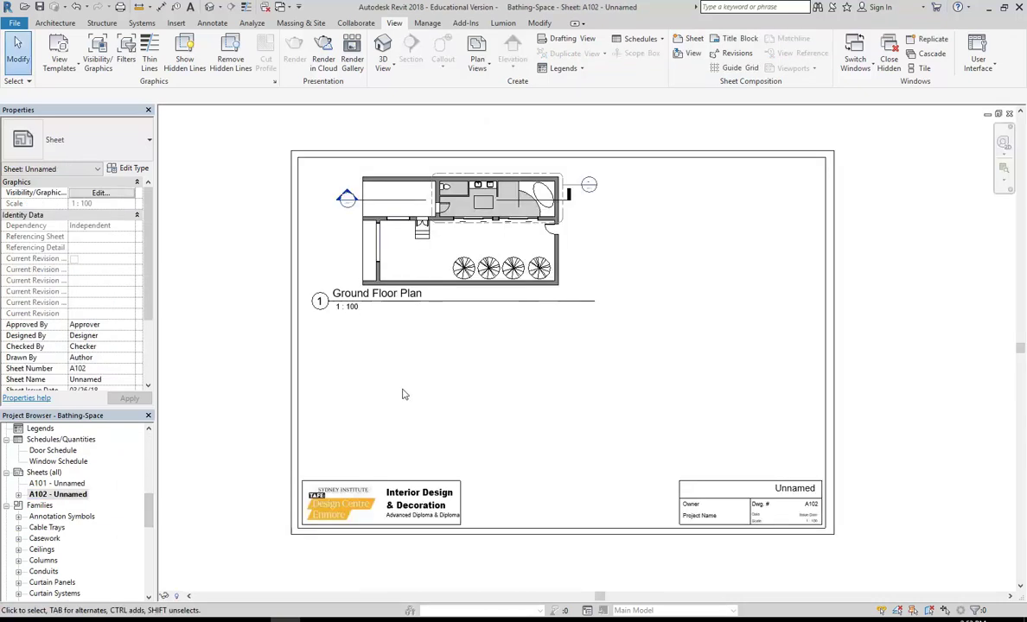
drag(148, 518, 148, 432)
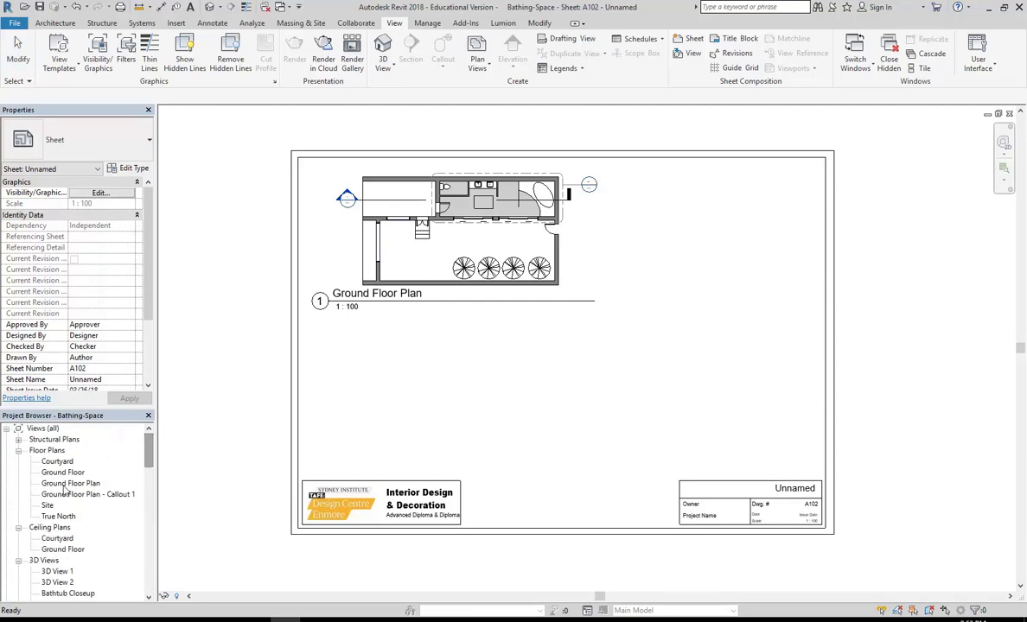
click(69, 494)
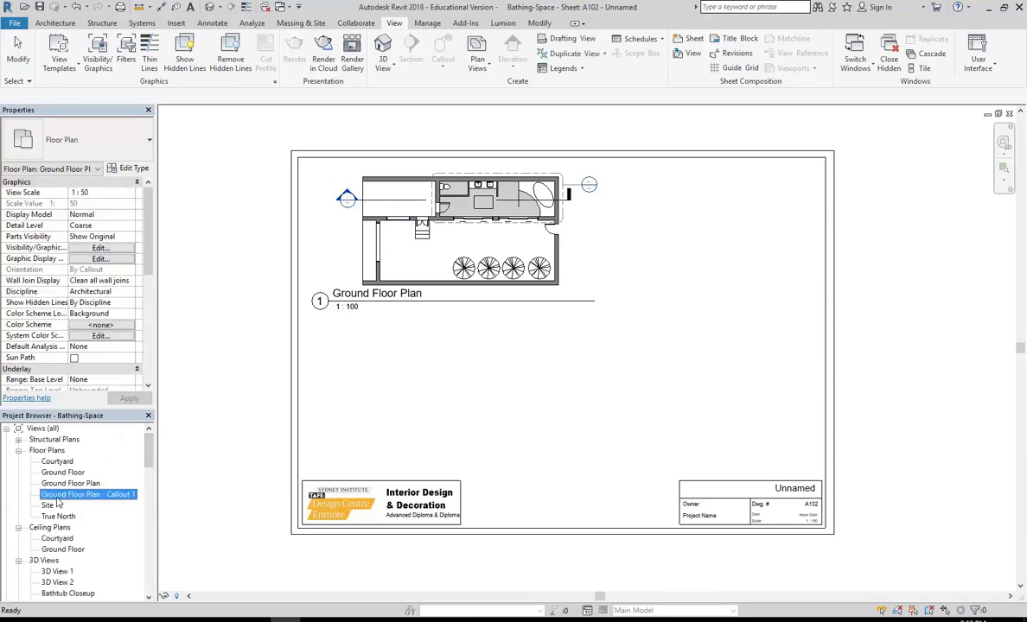
drag(58, 500, 449, 368)
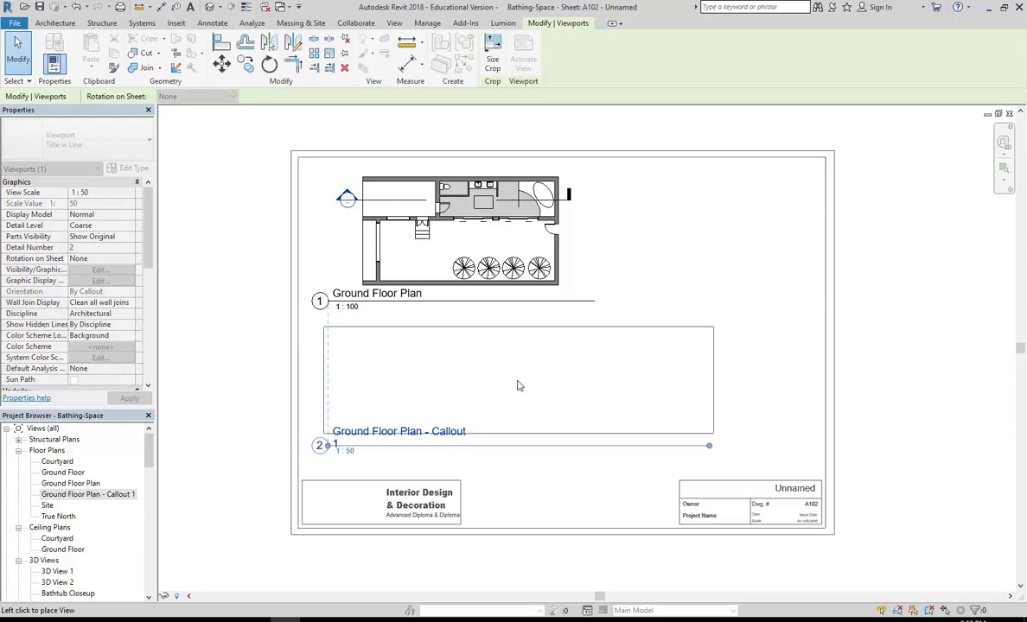
click(518, 386)
key(Escape)
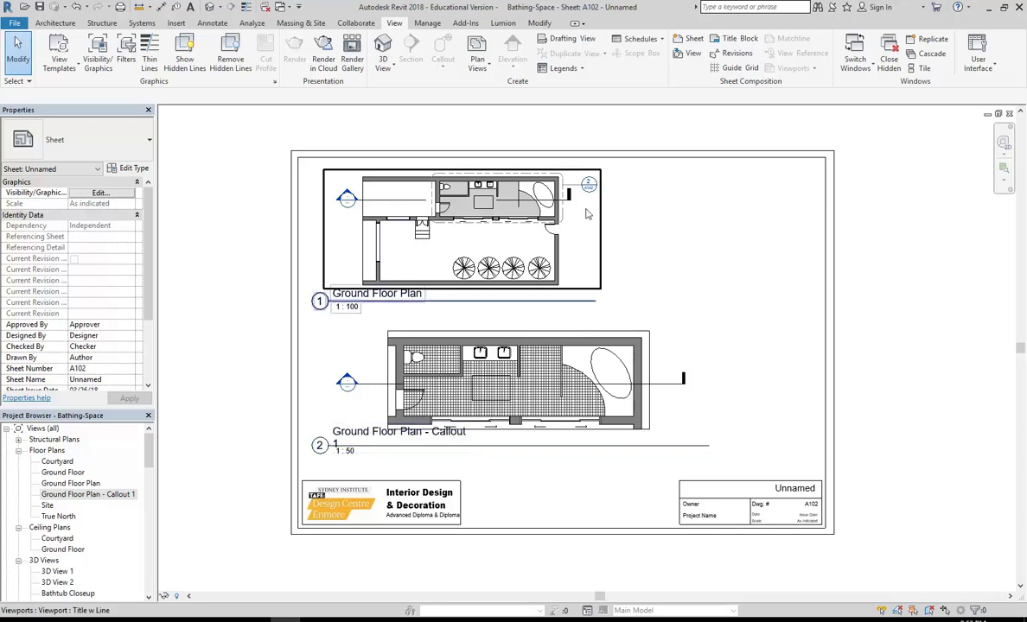
Change the drawing number in the sheet's title block to A103
scroll(588, 183, up, 6)
scroll(590, 180, up, 3)
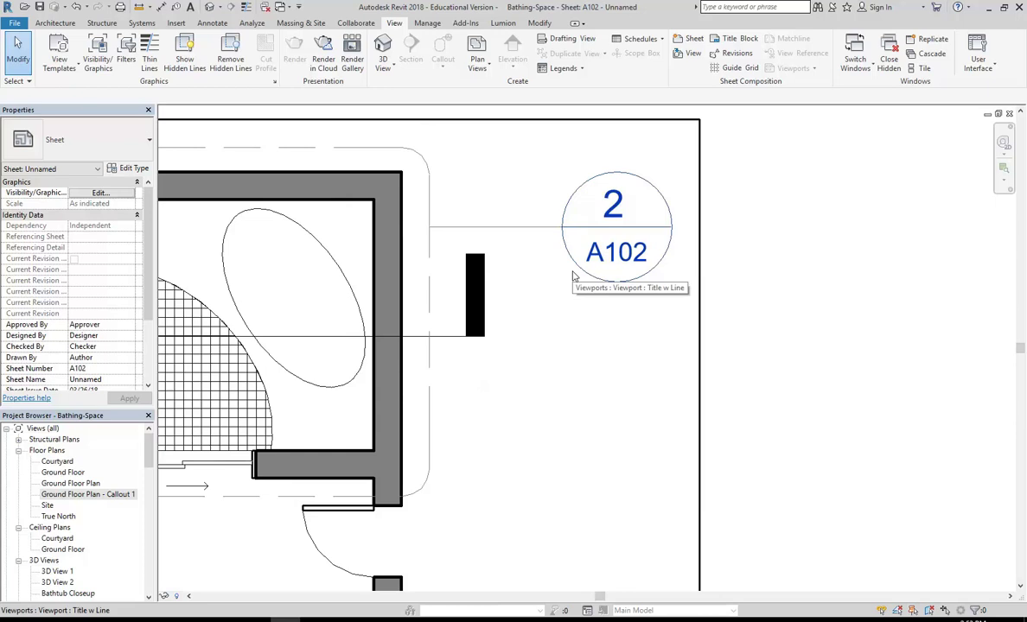
scroll(574, 277, down, 6)
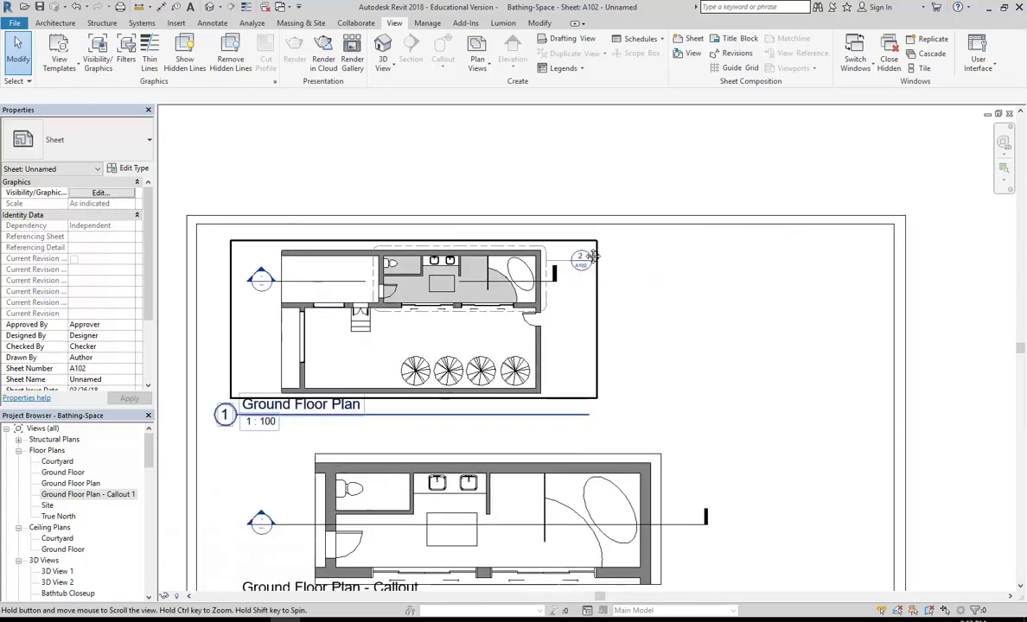
scroll(778, 475, up, 5)
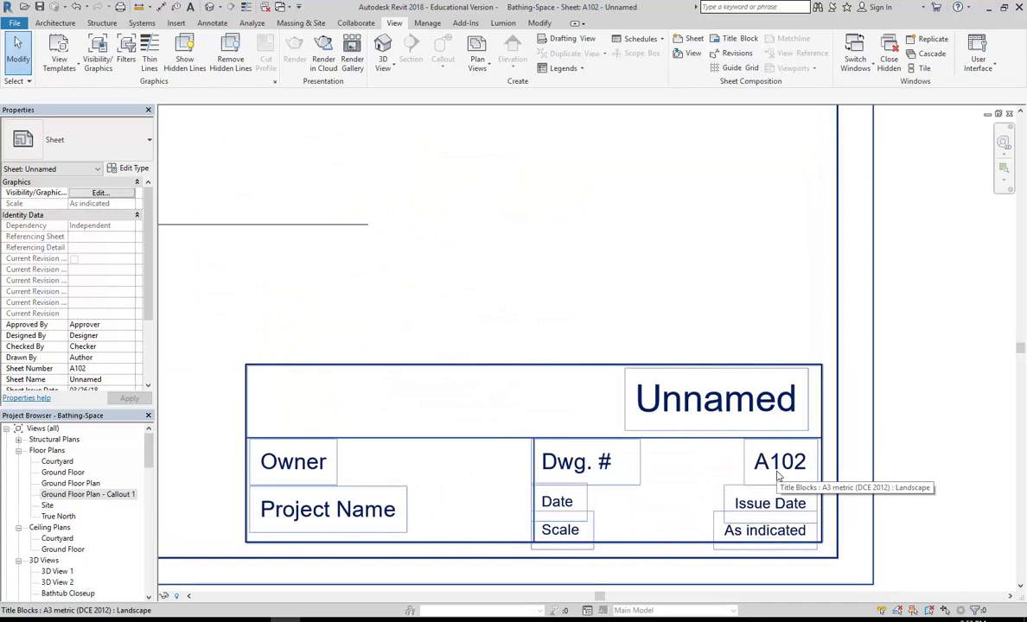
click(778, 473)
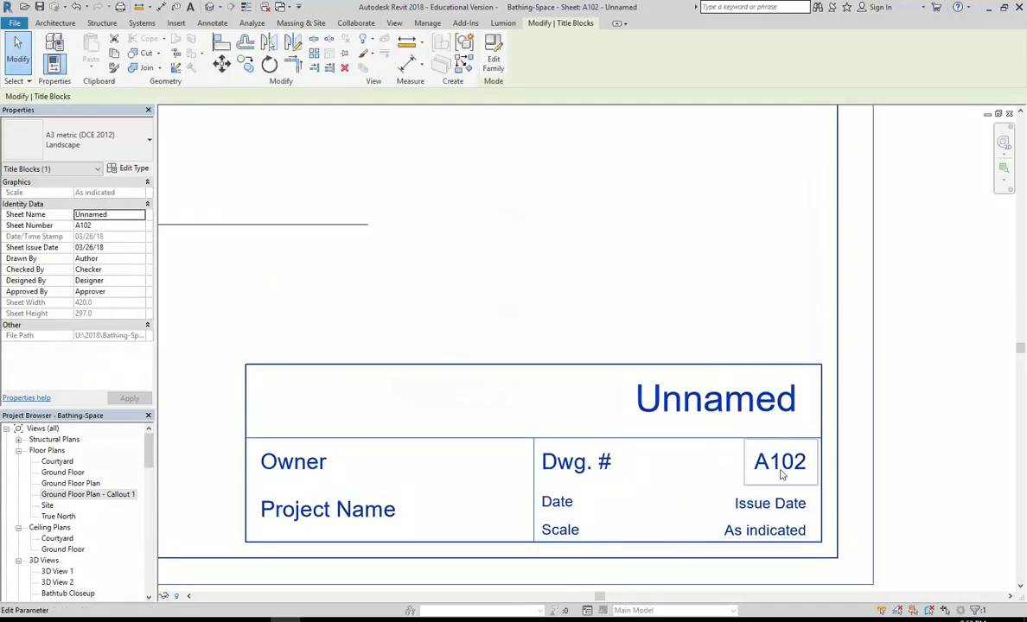
click(780, 463)
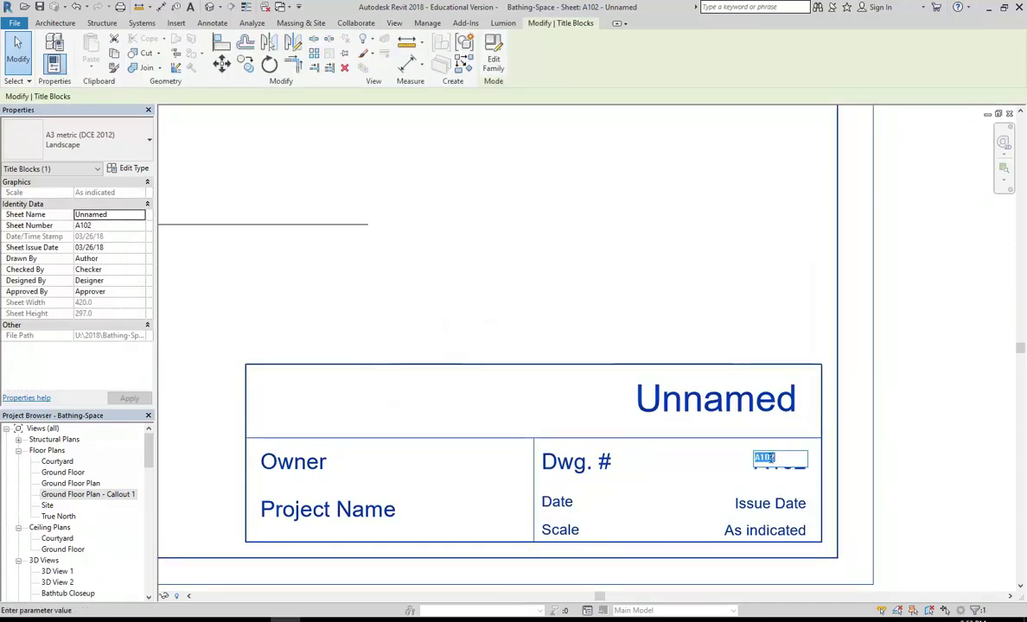
click(784, 457)
key(BackSpace)
text(3)
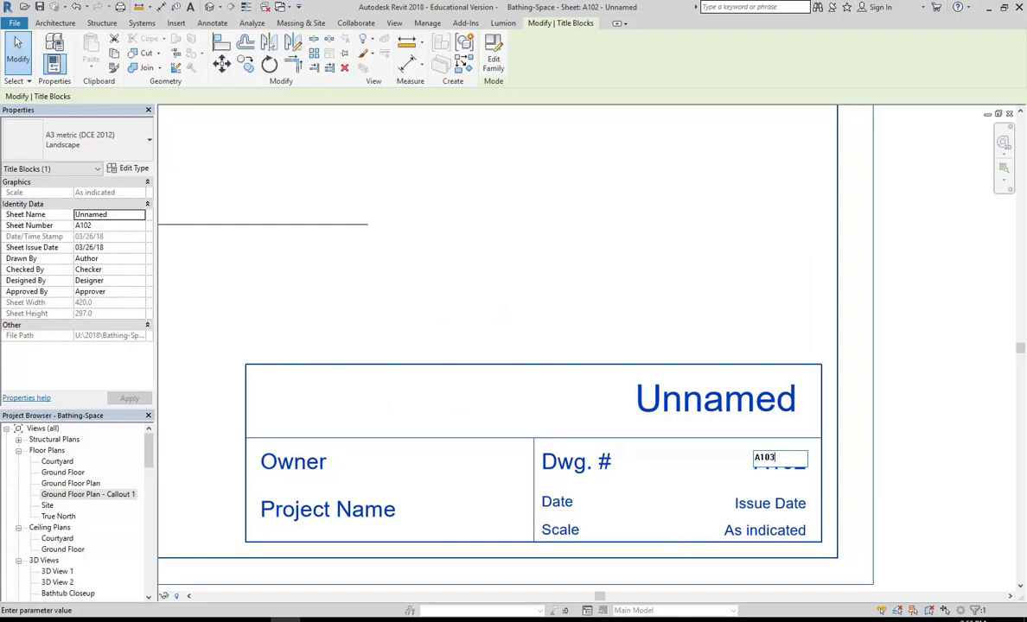
key(Return)
click(554, 268)
Rename the callout plan's view title on the sheet to Bathroom Floor Plan
scroll(499, 287, down, 3)
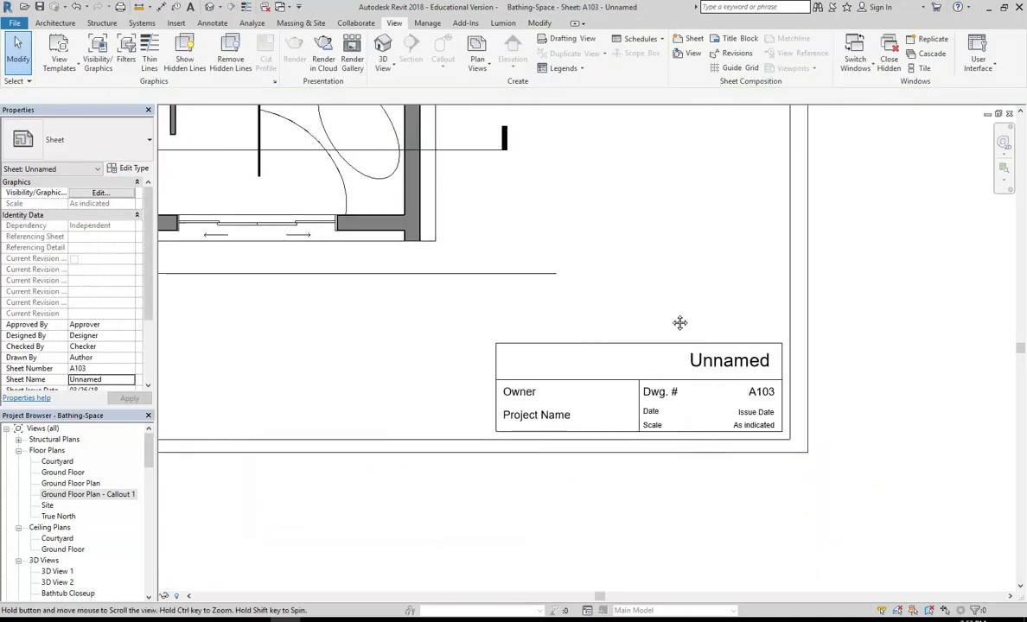
middle_drag(679, 323, 791, 349)
scroll(731, 417, up, 4)
scroll(495, 413, up, 3)
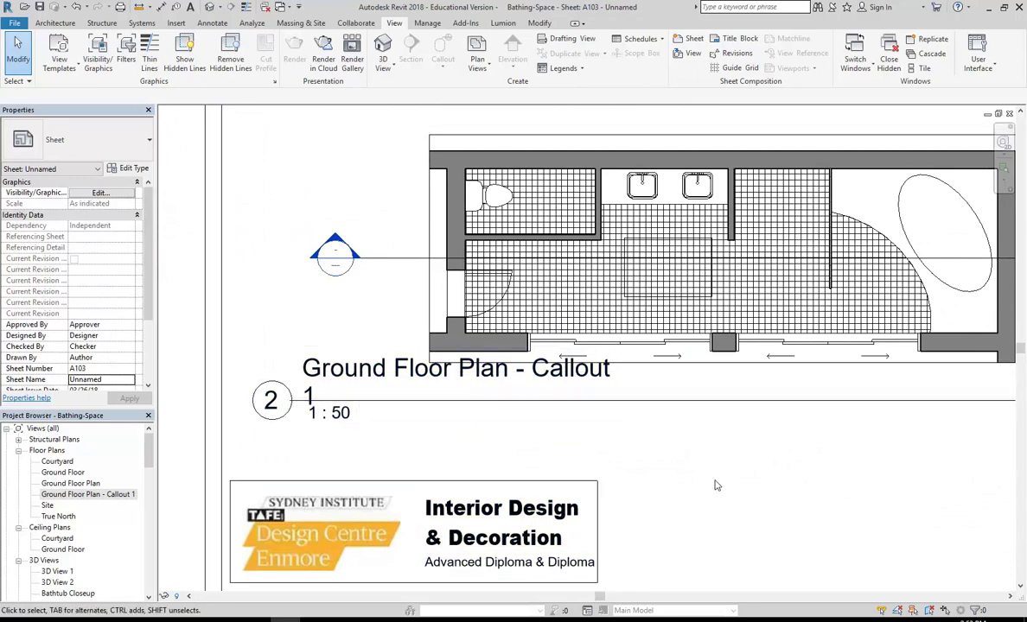
click(632, 244)
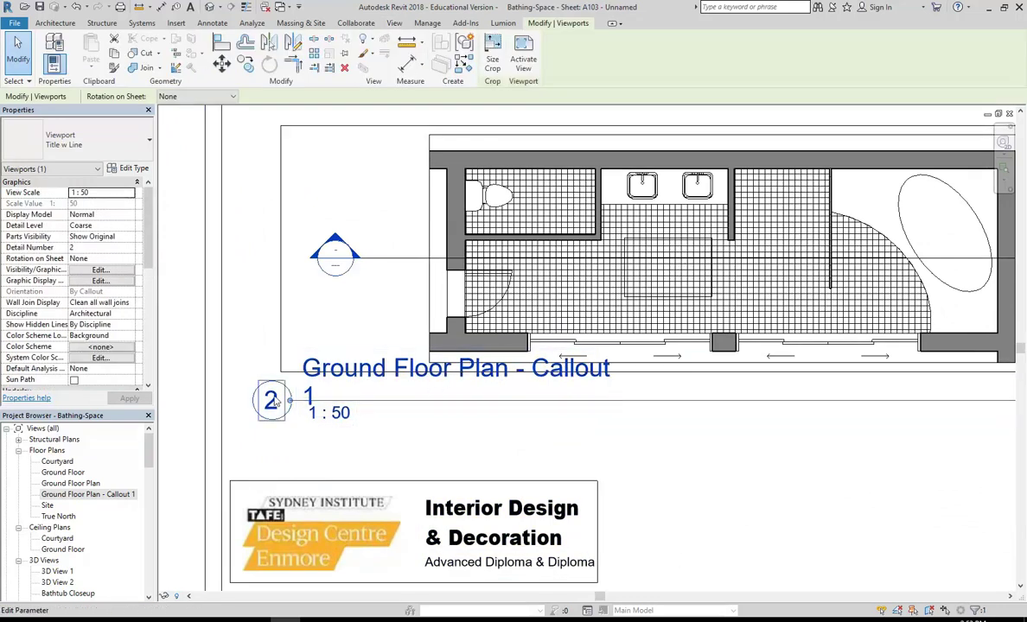
click(434, 386)
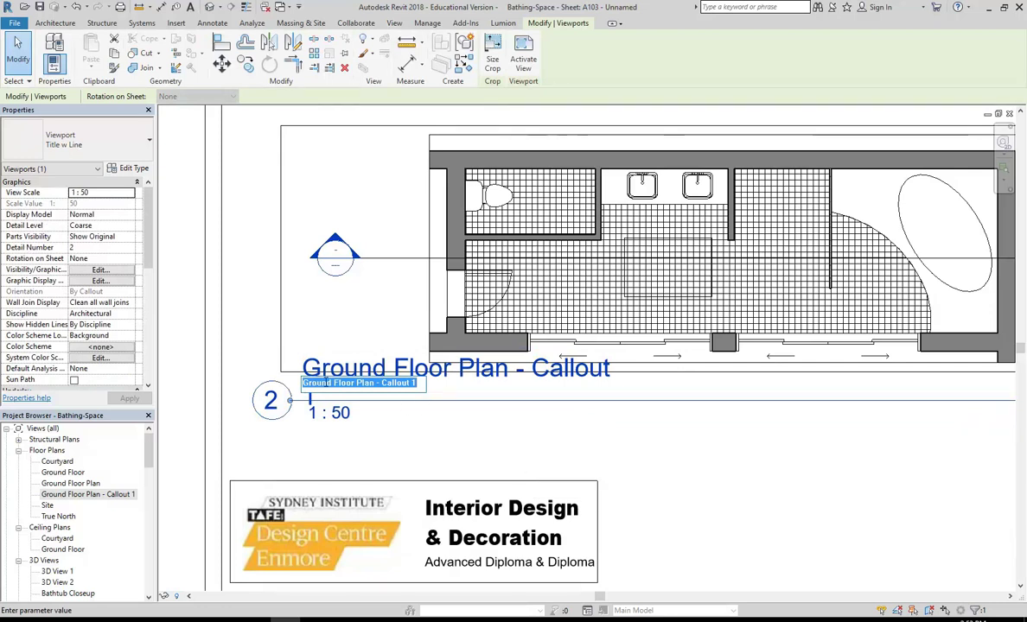
drag(330, 383, 280, 386)
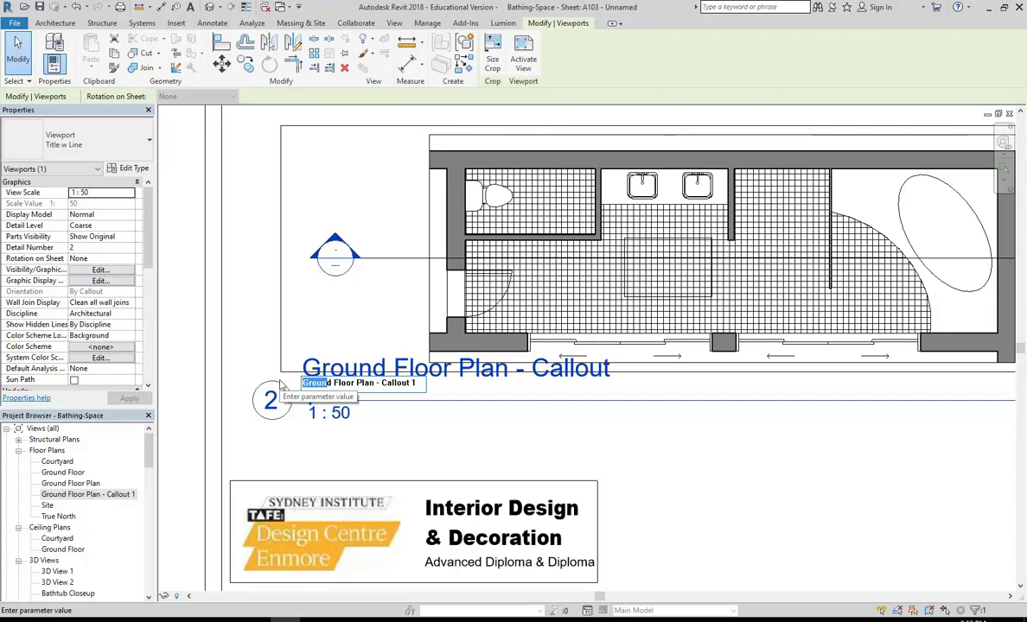
drag(333, 384, 282, 372)
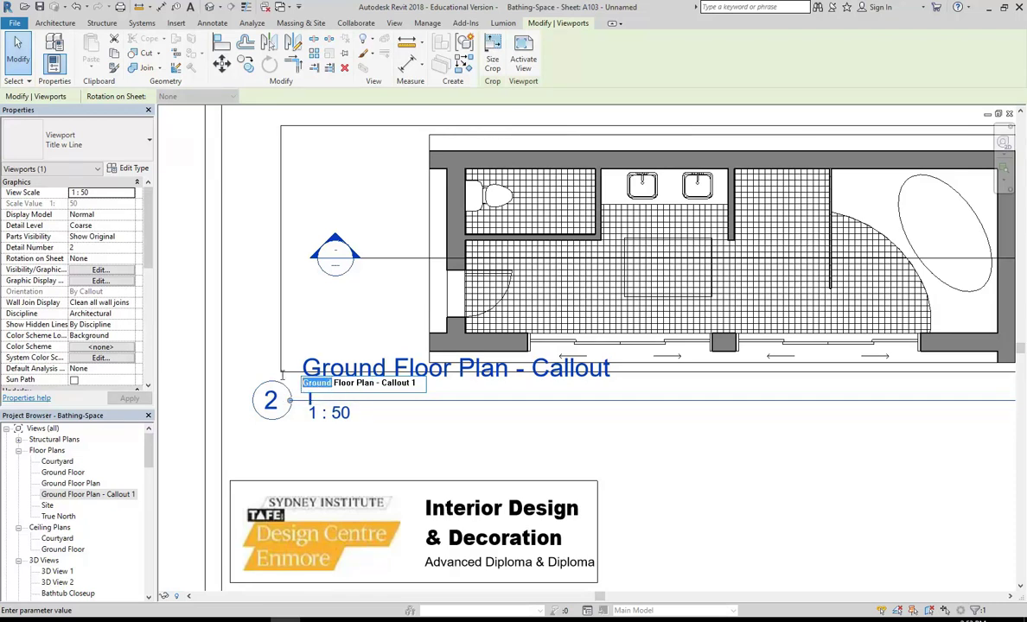
text(Bathr)
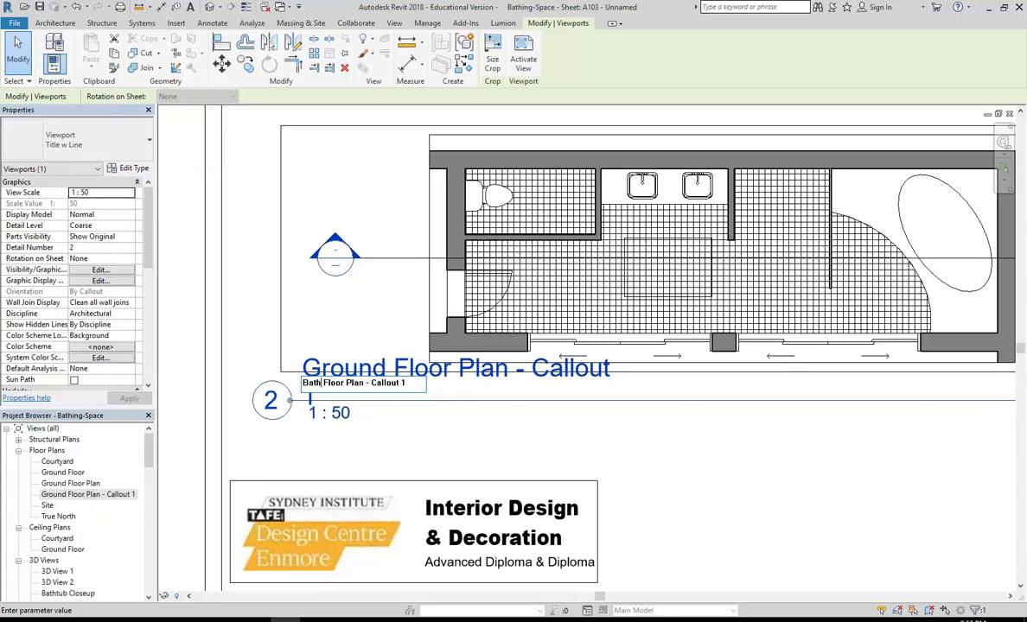
text(oom)
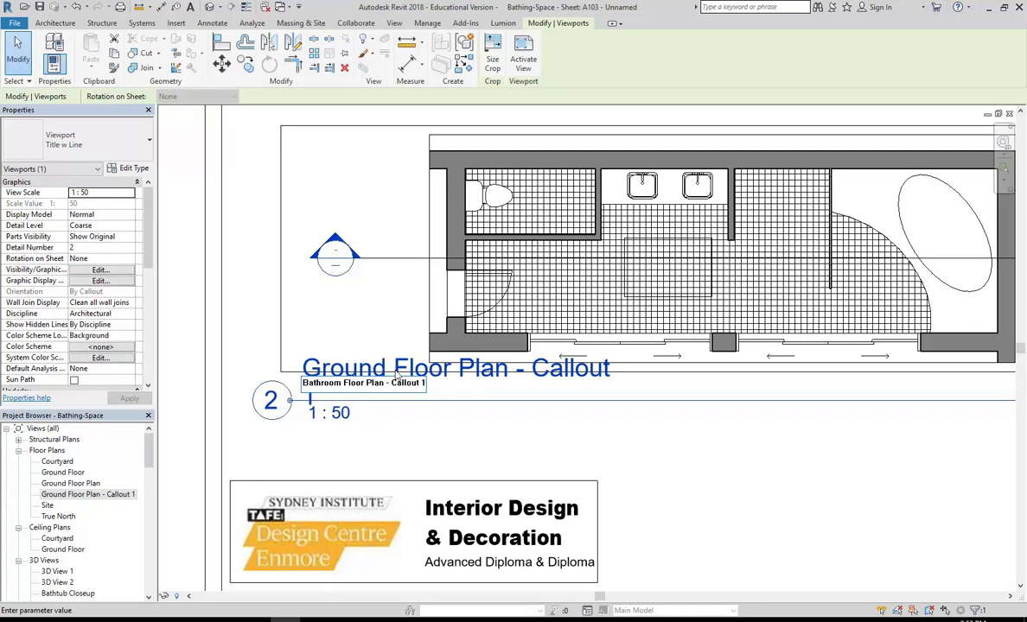
drag(384, 383, 446, 382)
key(Delete)
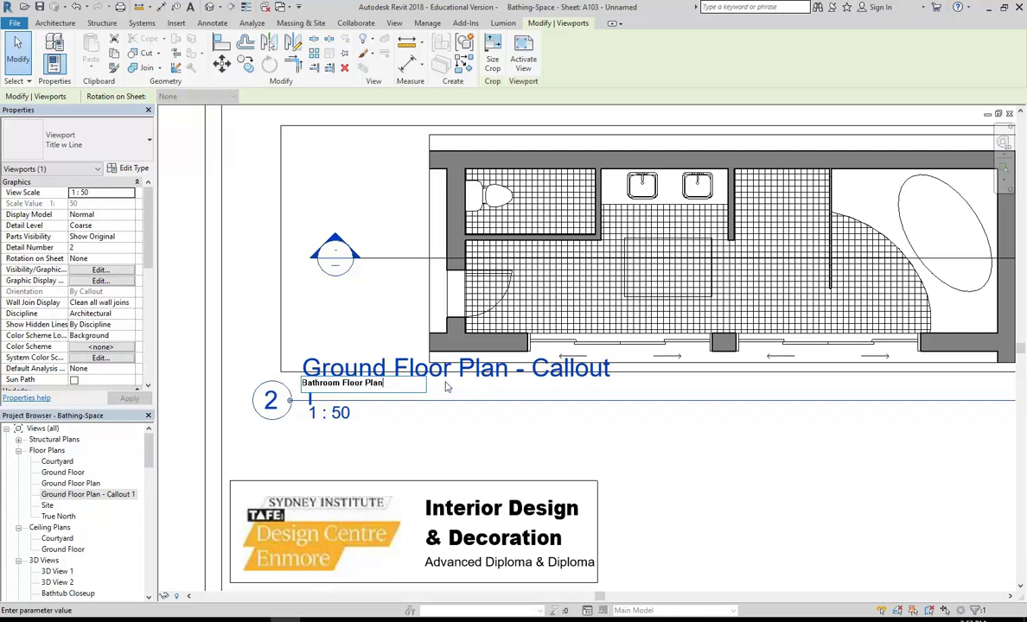
key(Return)
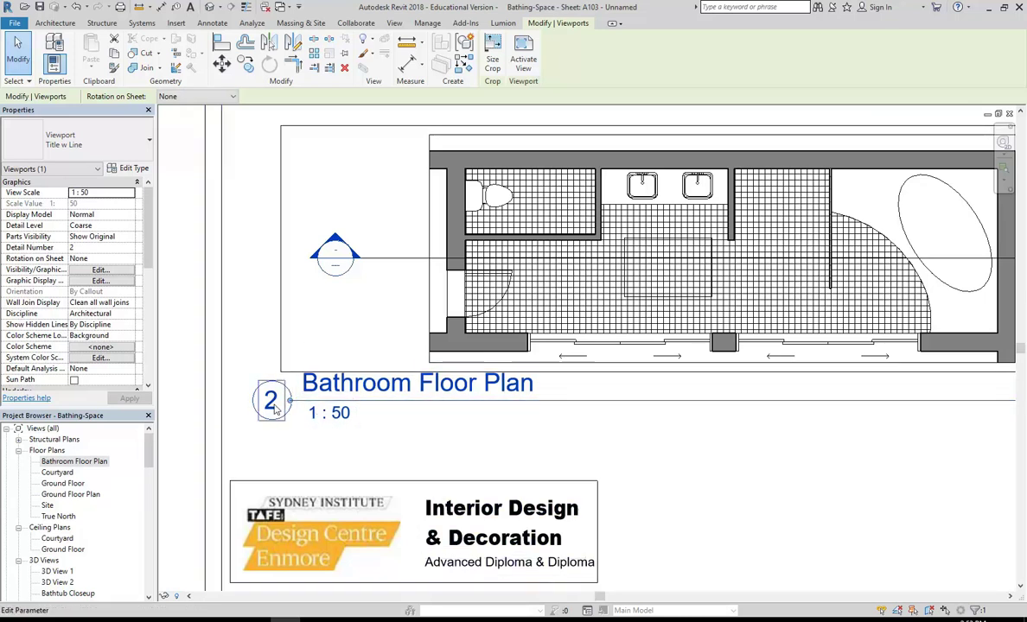
Set the Bathroom Floor Plan viewport's detail number to 3
click(273, 401)
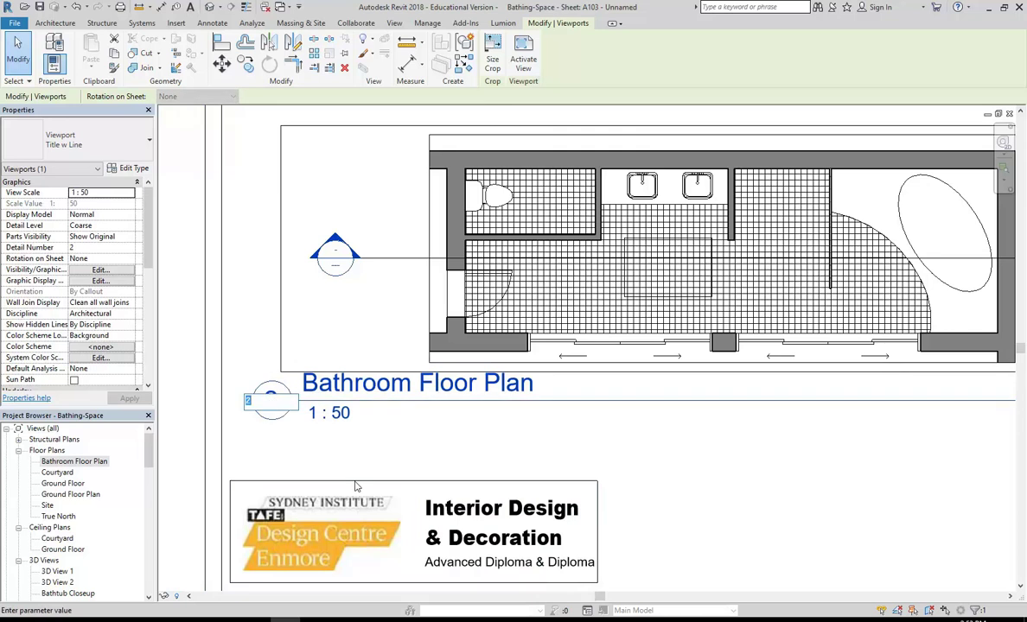
text(3)
key(Return)
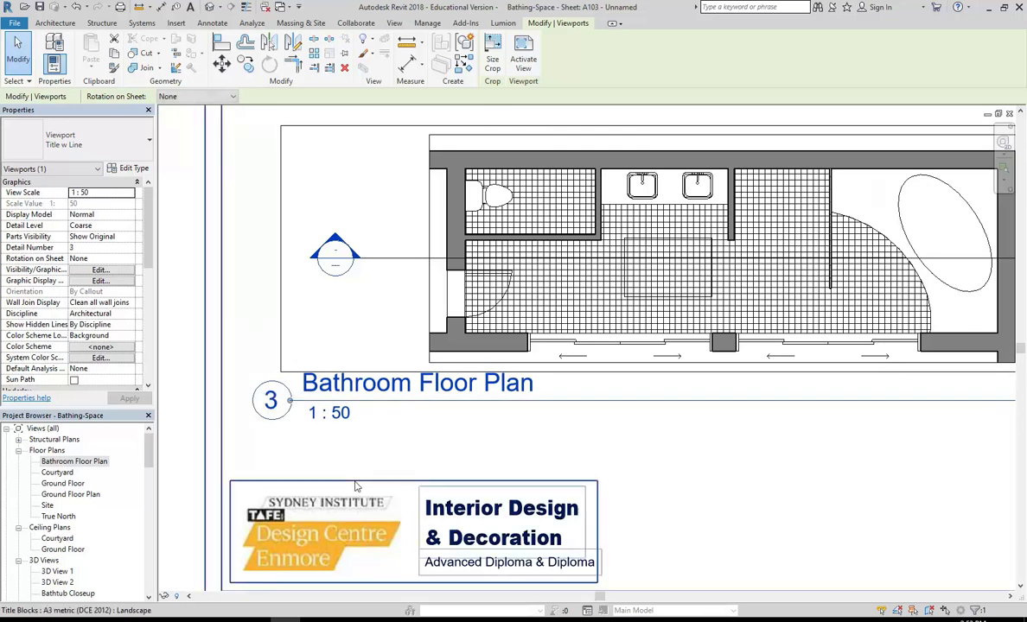
click(747, 487)
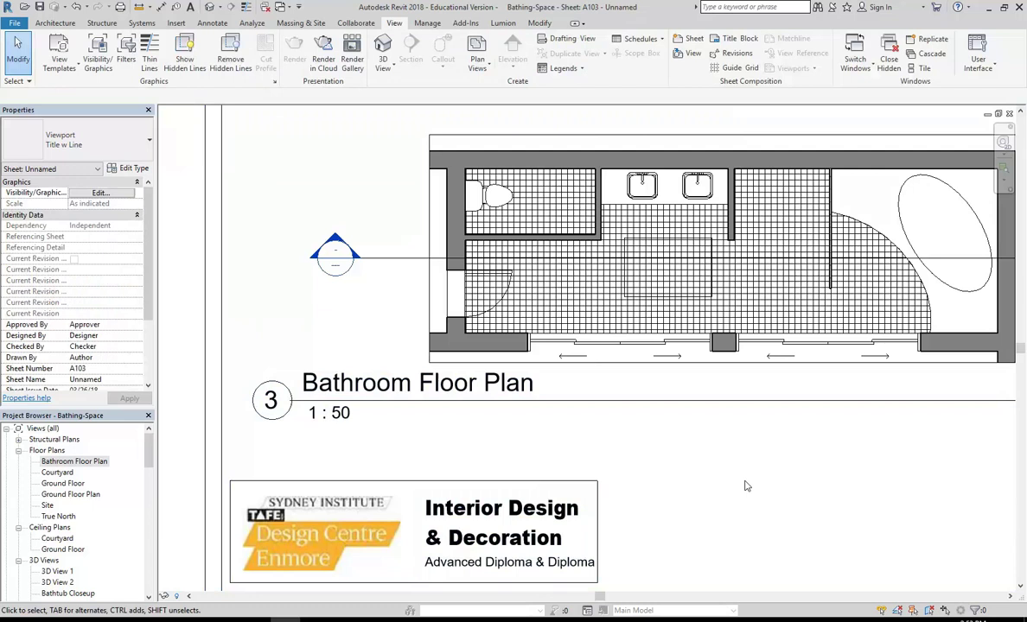
Examine the callout bubble beside the Ground Floor Plan for its detail number and sheet reference
scroll(779, 513, down, 2)
middle_drag(752, 240, 502, 528)
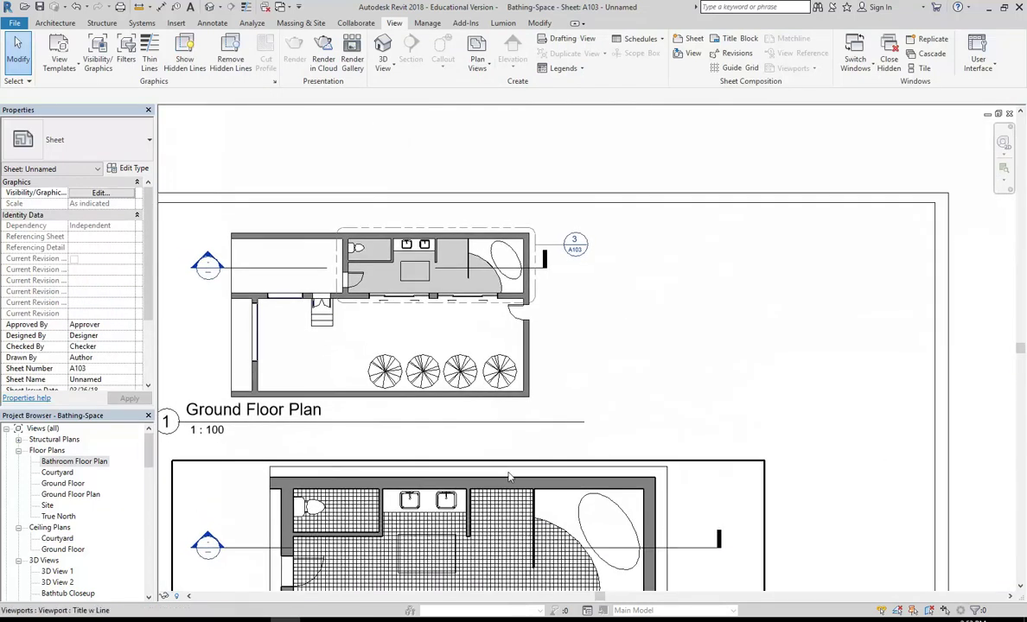
scroll(605, 389, up, 3)
middle_drag(605, 389, 623, 361)
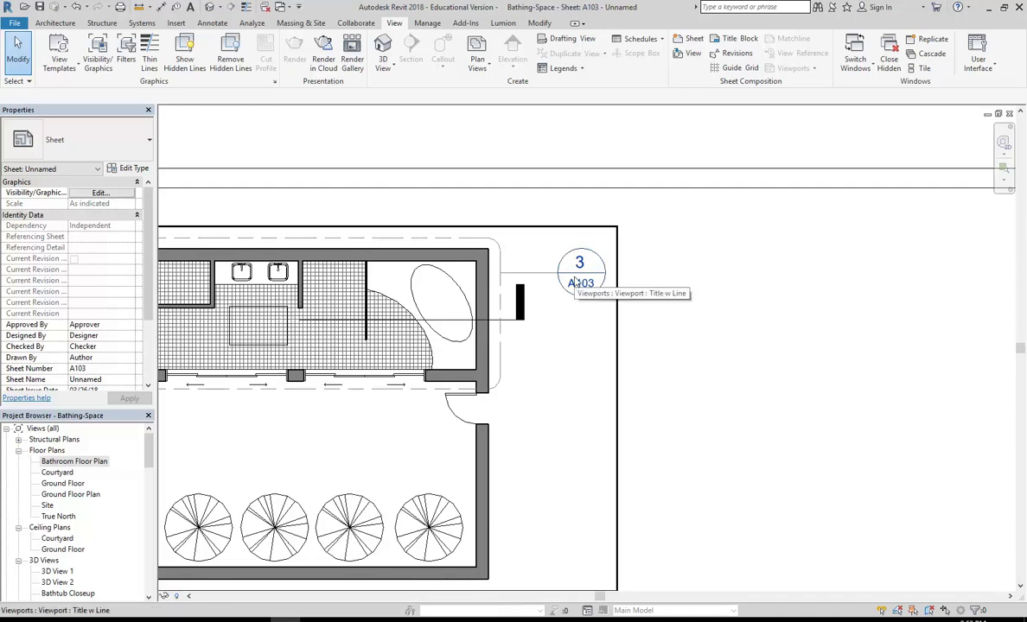
scroll(576, 282, down, 3)
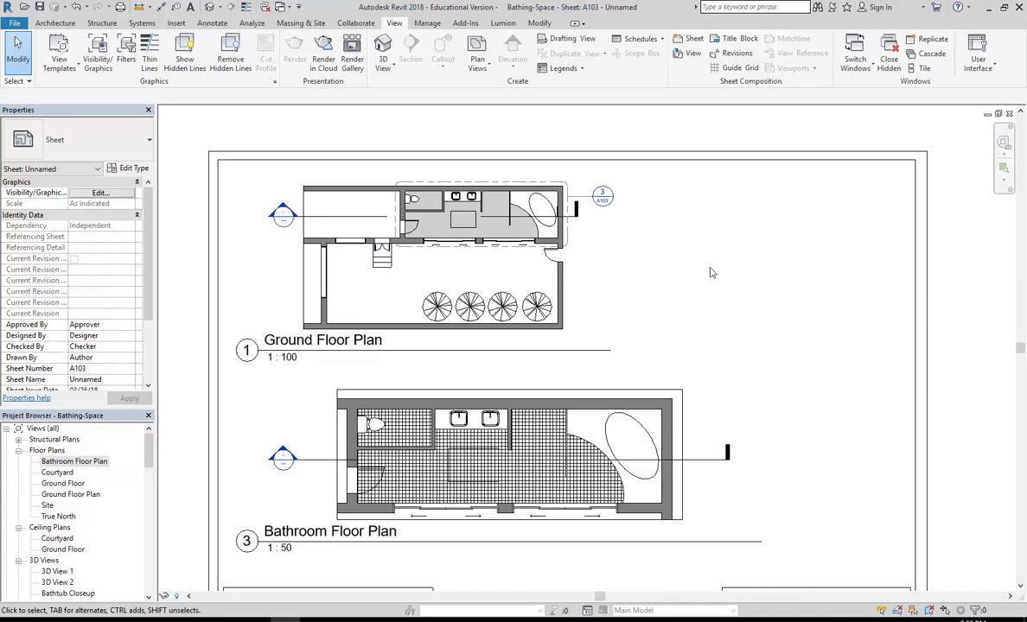
Try the Ground Floor Plan viewport at a 1:50 view scale and move it down onto the sheet
click(469, 249)
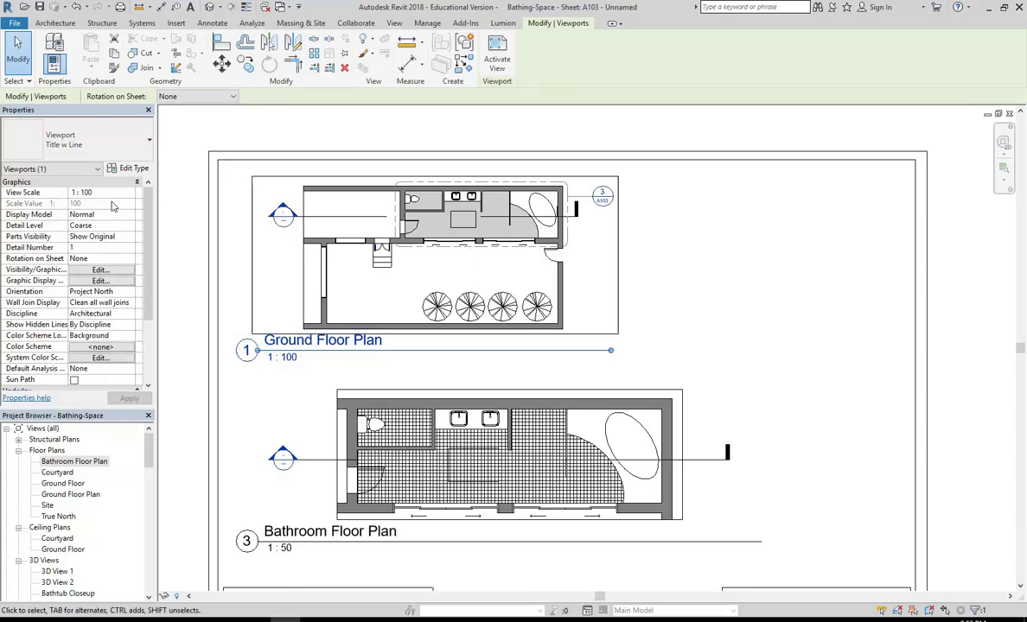
click(127, 192)
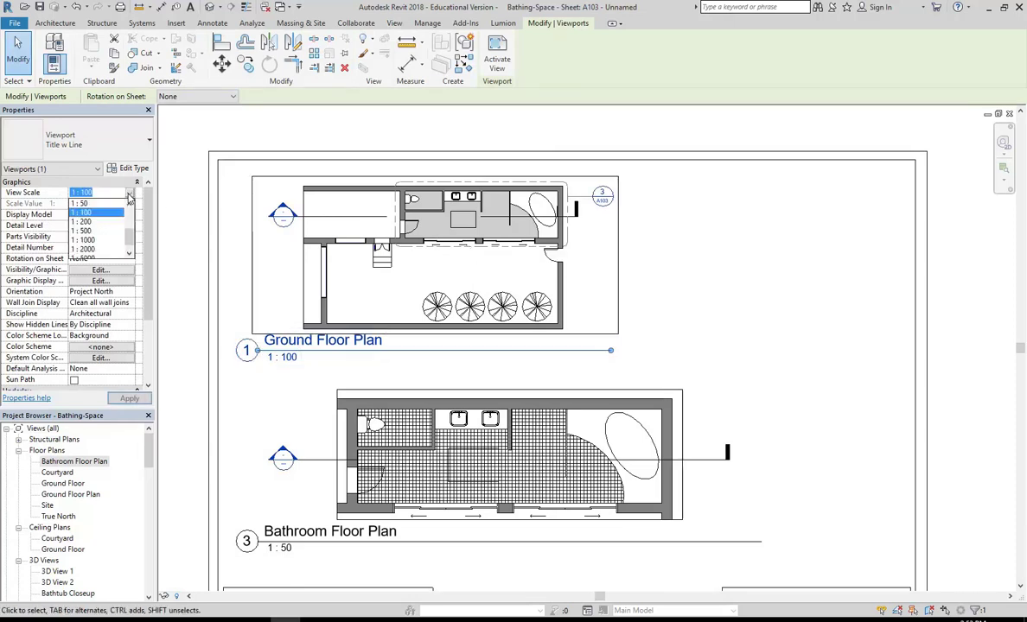
click(82, 211)
scroll(437, 268, down, 2)
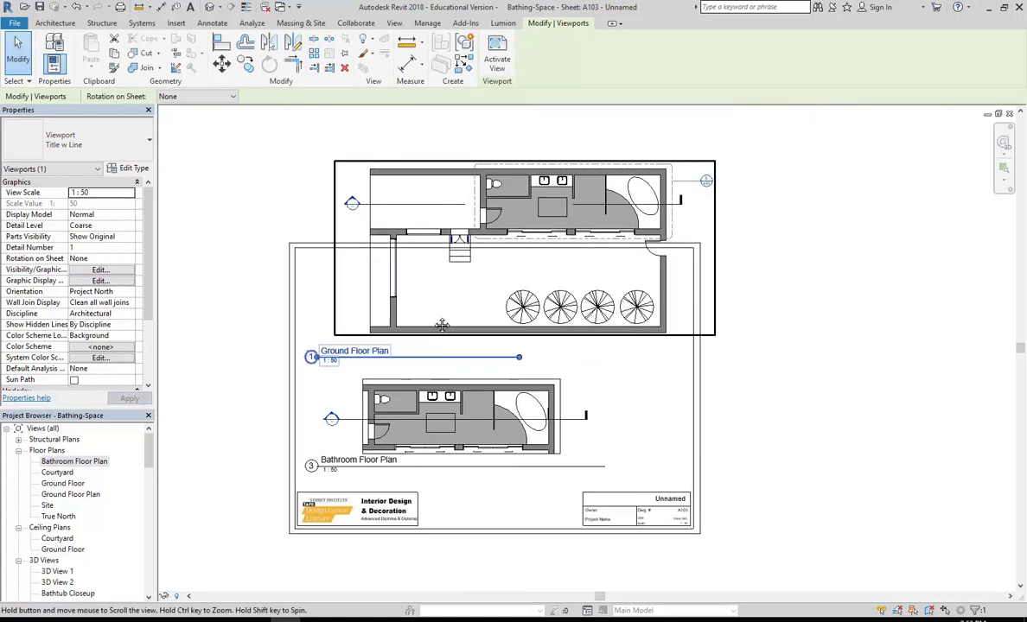
drag(458, 289, 501, 506)
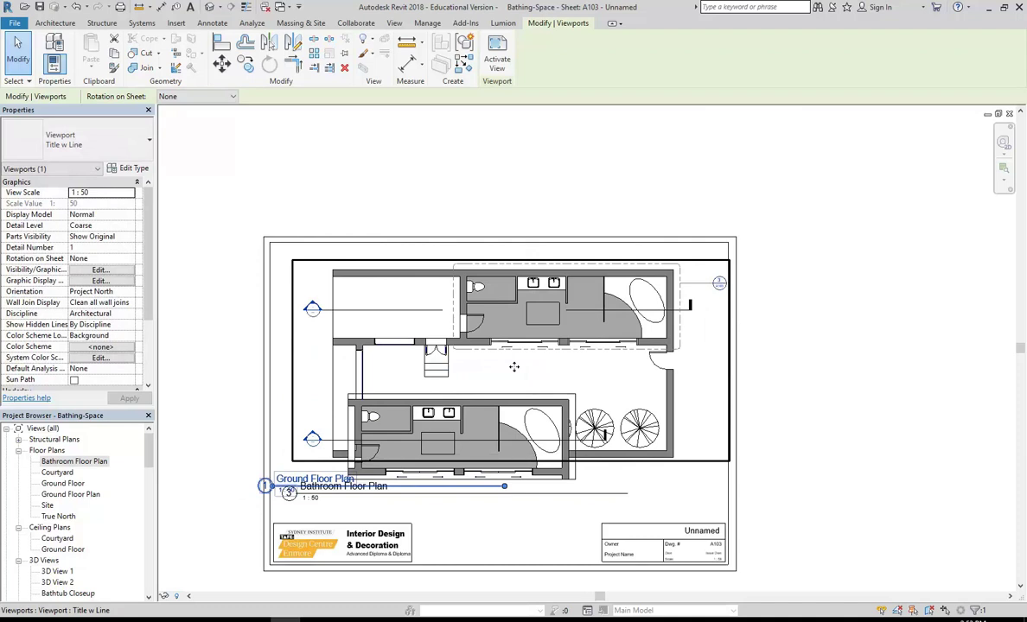
Undo the Ground Floor Plan viewport's move and its view scale change
click(76, 7)
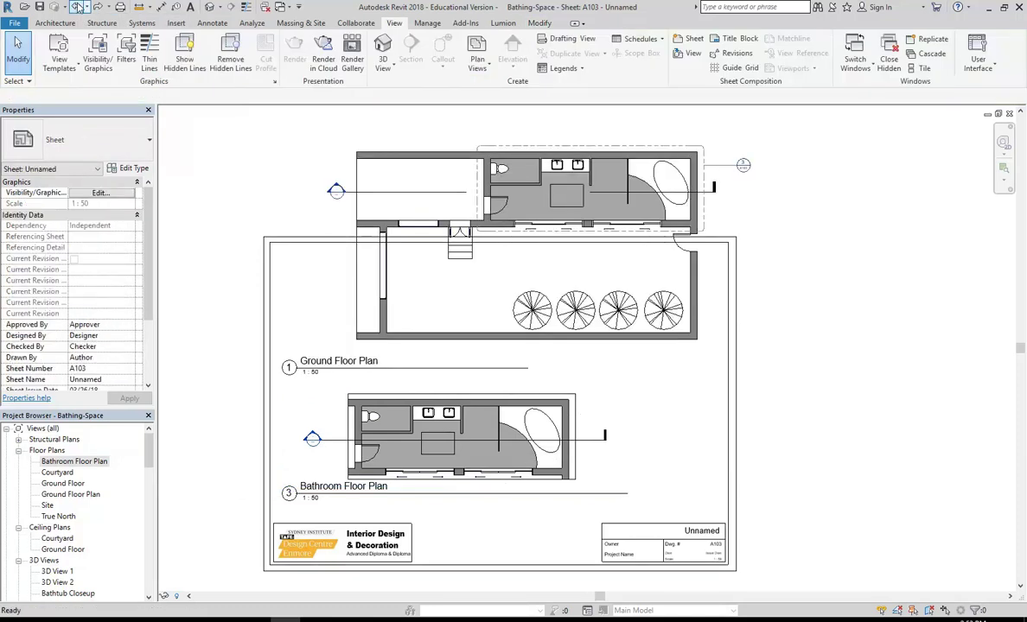
click(76, 7)
scroll(450, 415, up, 3)
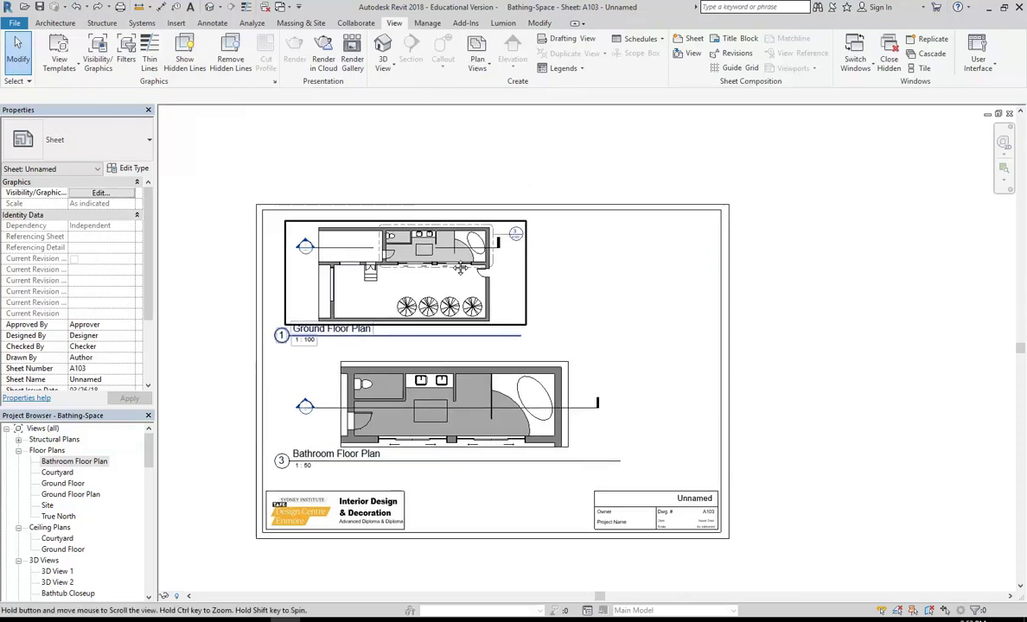
middle_drag(380, 400, 446, 384)
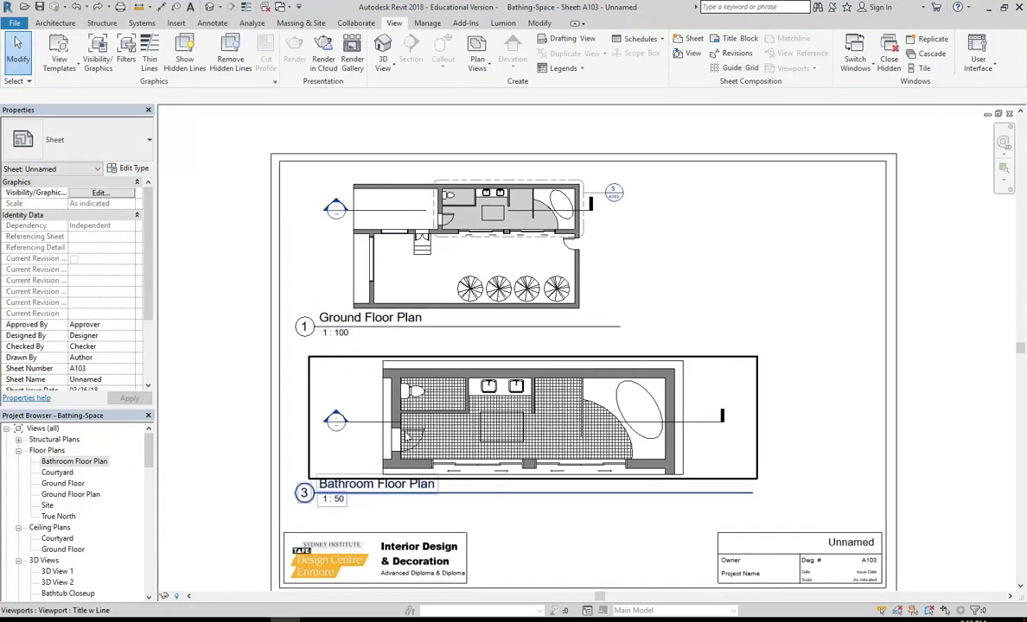
Inspect the Bathroom Floor Plan on the sheet up close, and fit the whole sheet in view
scroll(455, 531, up, 2)
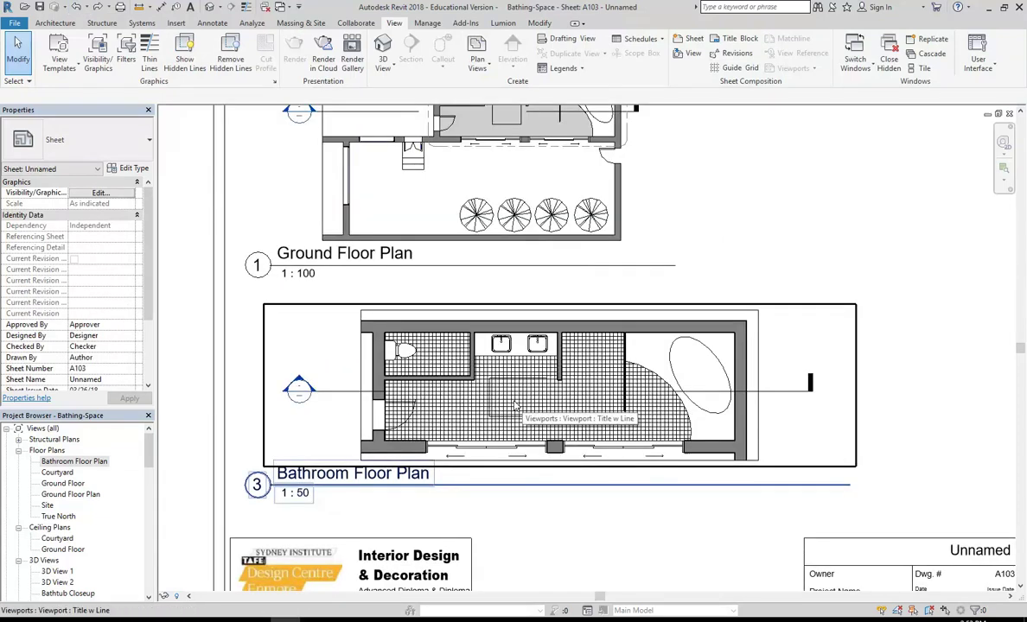
middle_drag(524, 406, 512, 423)
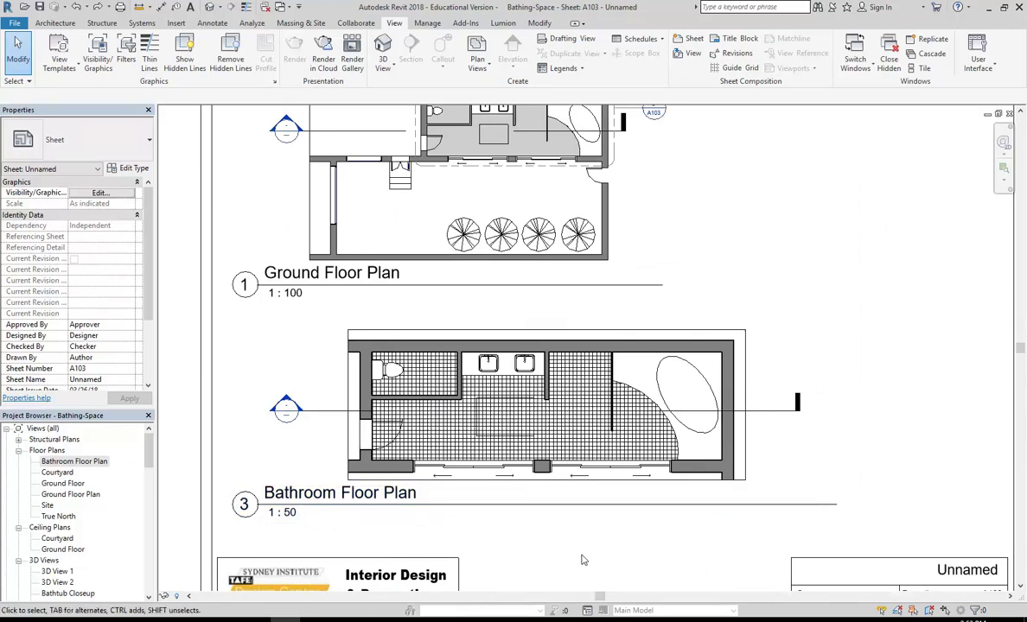
key(z)
key(f)
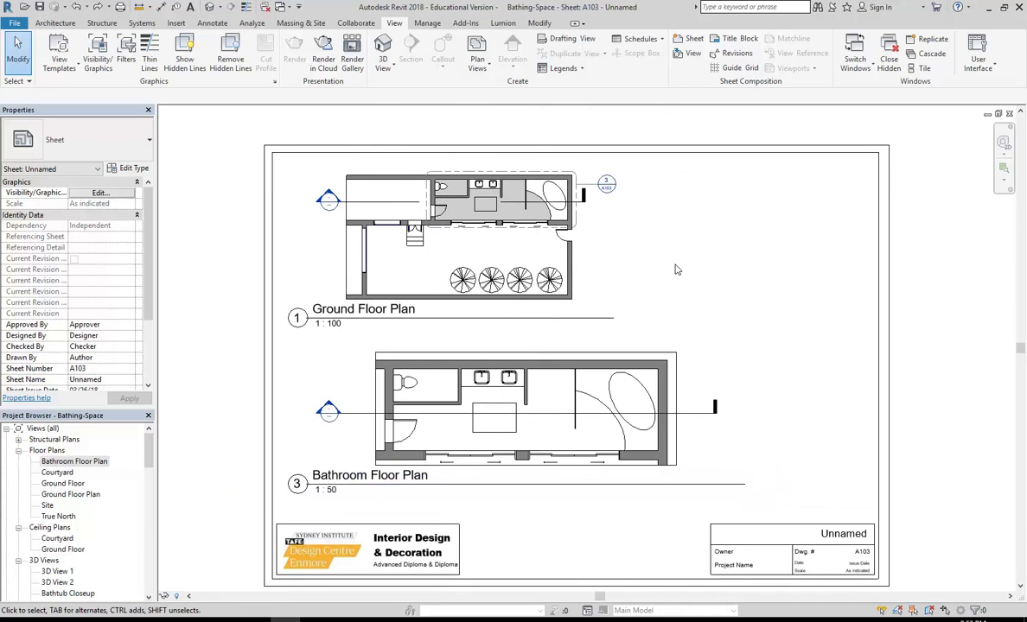